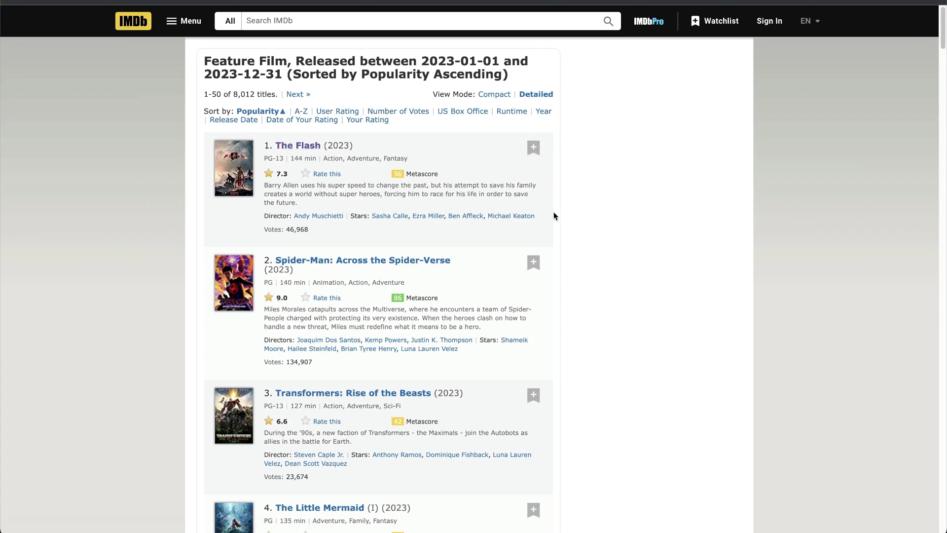
# - Examine the list of 2023 feature films, including its release-year range, individual titles and the page count at its end
pyautogui.scroll(-1, 332, 283)
pyautogui.scroll(-2, 332, 283)
pyautogui.scroll(3, 271, 185)
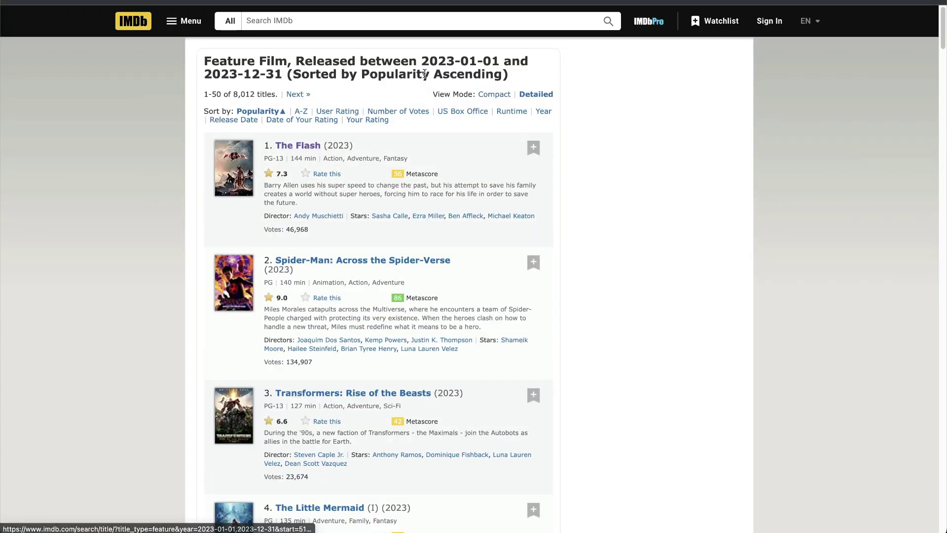
pyautogui.moveTo(422, 60); pyautogui.dragTo(454, 61)
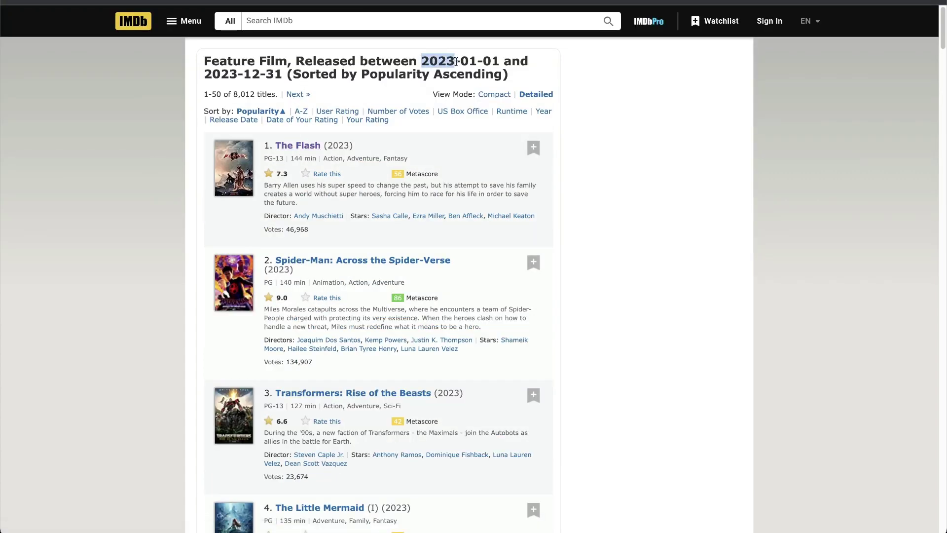
pyautogui.scroll(-20, 314, 283)
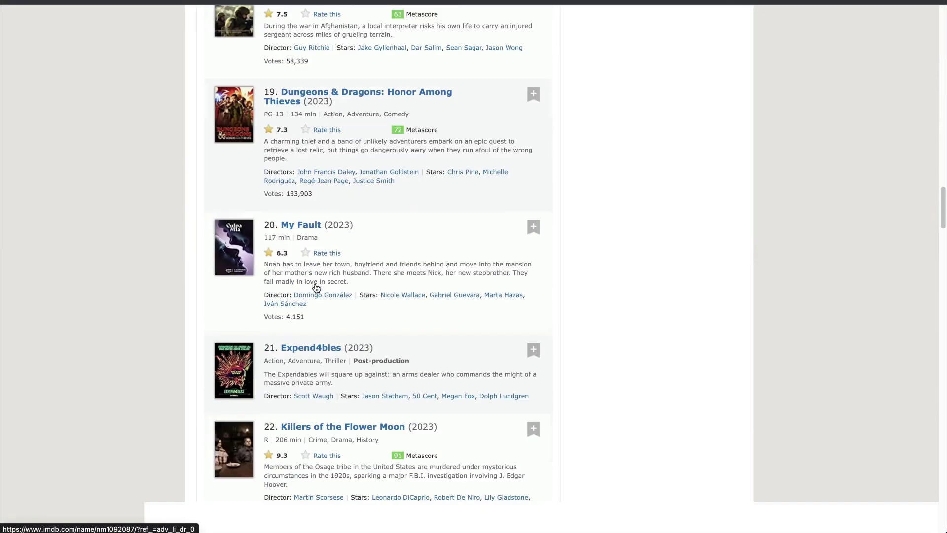
pyautogui.scroll(-10, 316, 288)
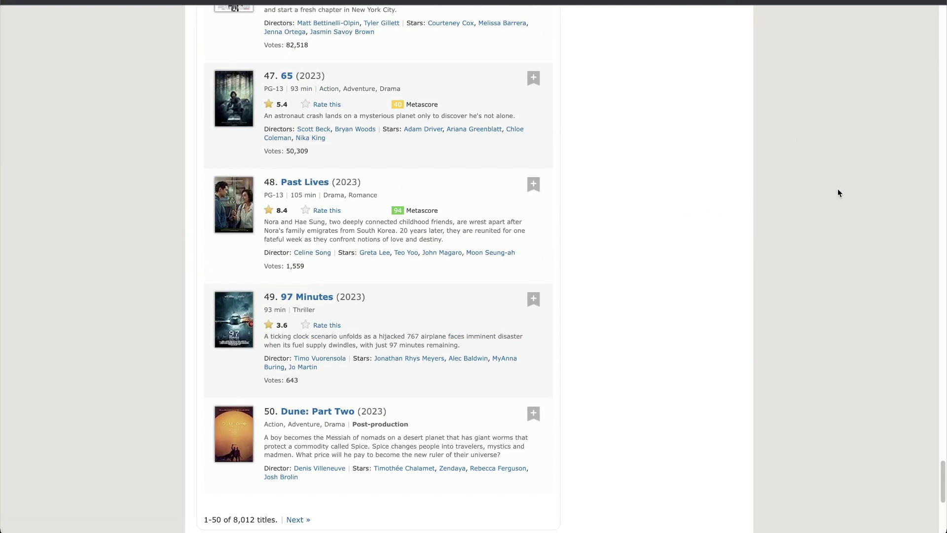
pyautogui.moveTo(386, 184); pyautogui.dragTo(286, 178)
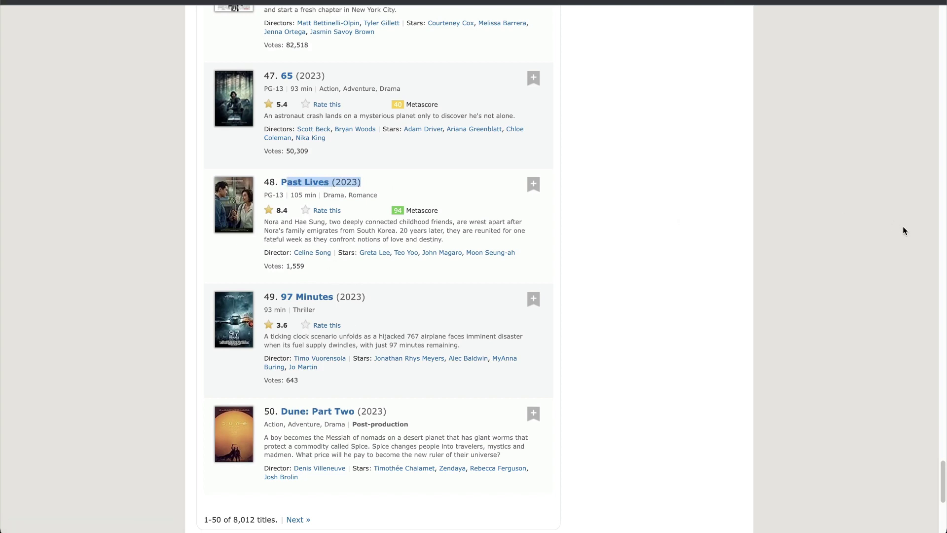
pyautogui.scroll(-7, 207, 266)
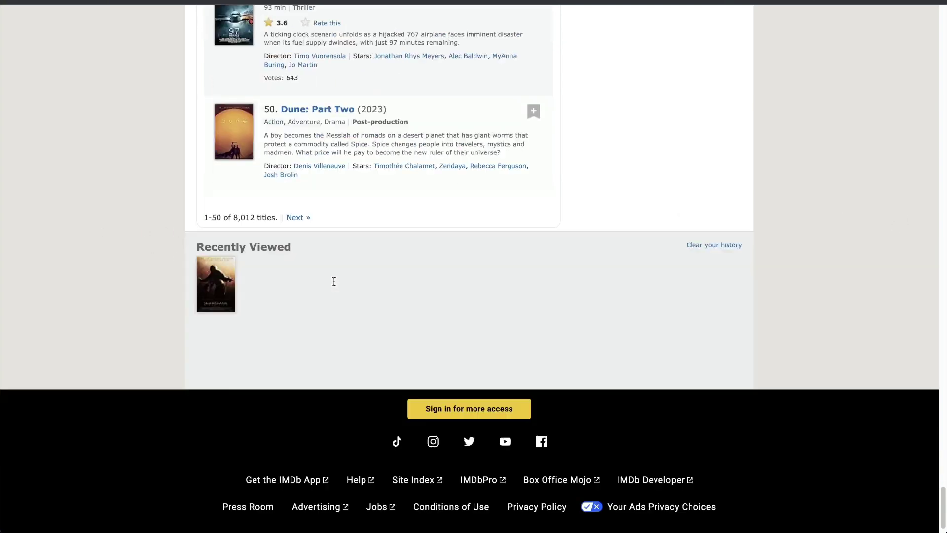
pyautogui.moveTo(234, 167); pyautogui.dragTo(204, 166)
pyautogui.click(239, 167)
pyautogui.click(127, 193)
pyautogui.scroll(20, 141, 254)
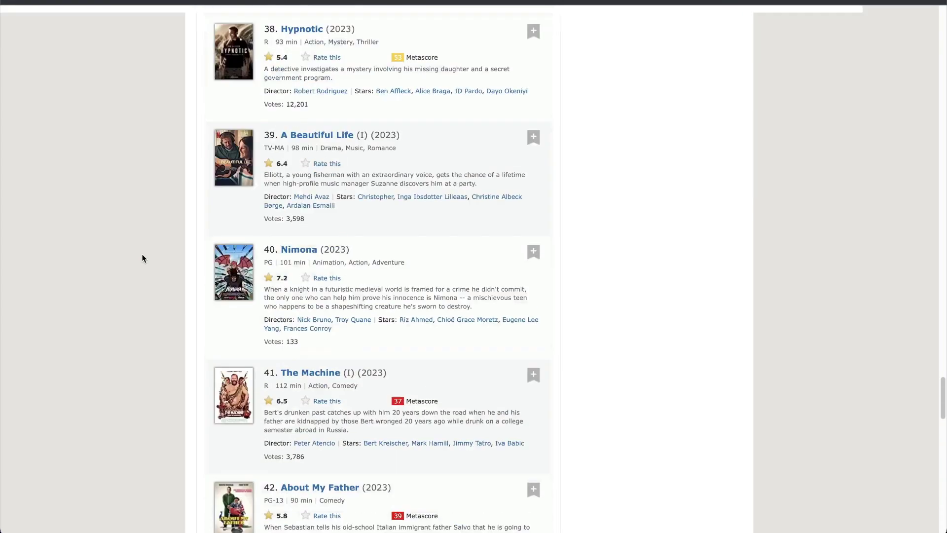
pyautogui.scroll(20, 144, 260)
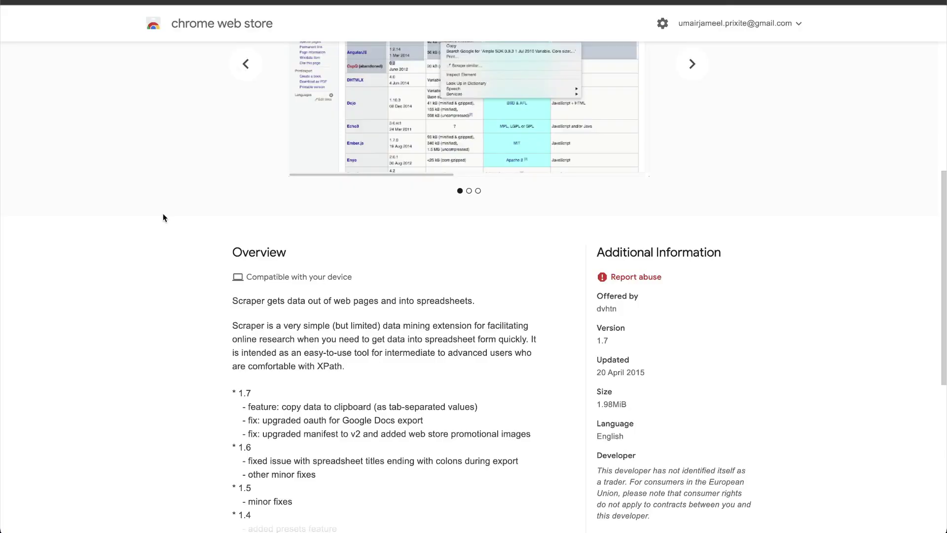
# - Review the Scraper extension's name and details on its Chrome Web Store page
pyautogui.scroll(6, 185, 165)
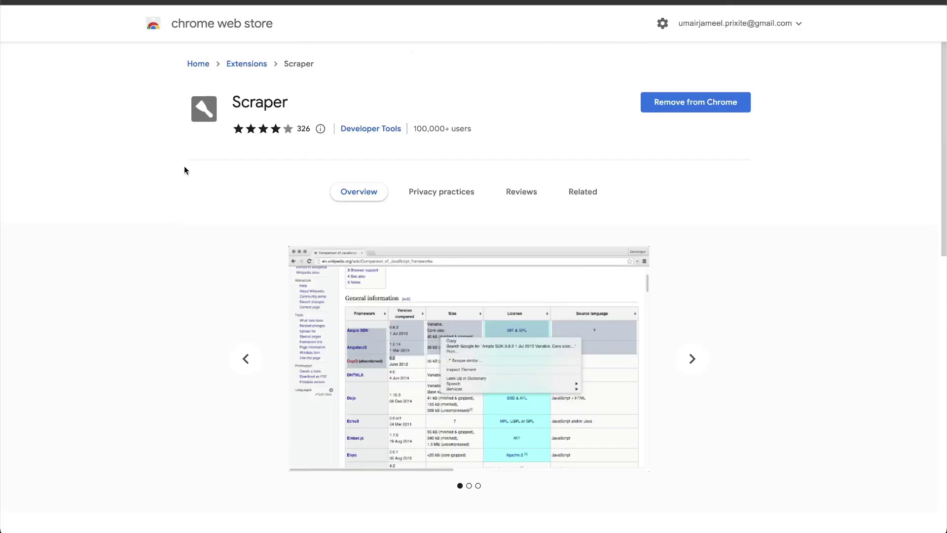
pyautogui.moveTo(289, 105); pyautogui.dragTo(321, 107)
pyautogui.click(229, 116)
pyautogui.click(120, 237)
pyautogui.moveTo(233, 101); pyautogui.dragTo(300, 104)
pyautogui.click(104, 266)
# - Check the Scraper extension's own options and find its Scrape similar command among the page's context commands
pyautogui.rightClick(770, 2)
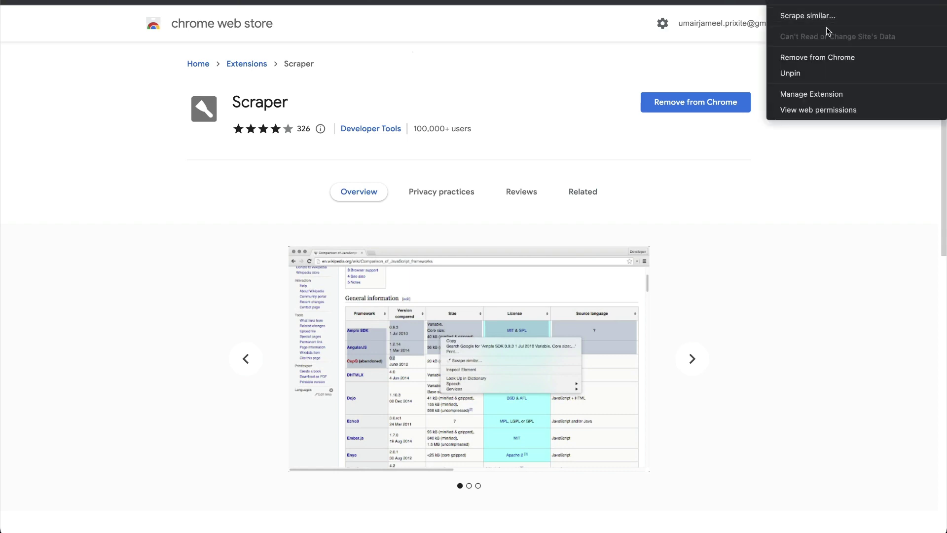
pyautogui.click(847, 202)
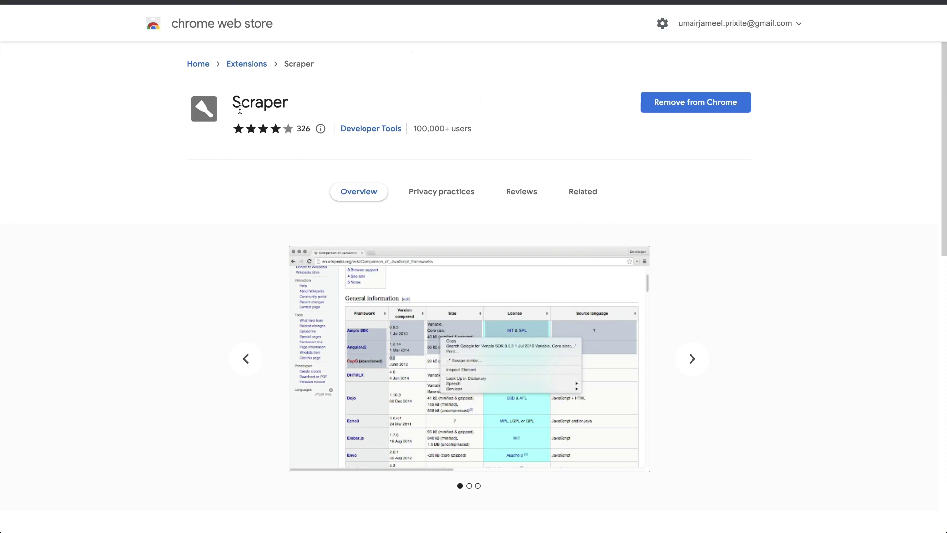
pyautogui.moveTo(233, 103)
pyautogui.mouseDown()
pyautogui.moveTo(323, 104)
pyautogui.moveTo(289, 102)
pyautogui.mouseUp()
pyautogui.click(93, 226)
pyautogui.rightClick(108, 177)
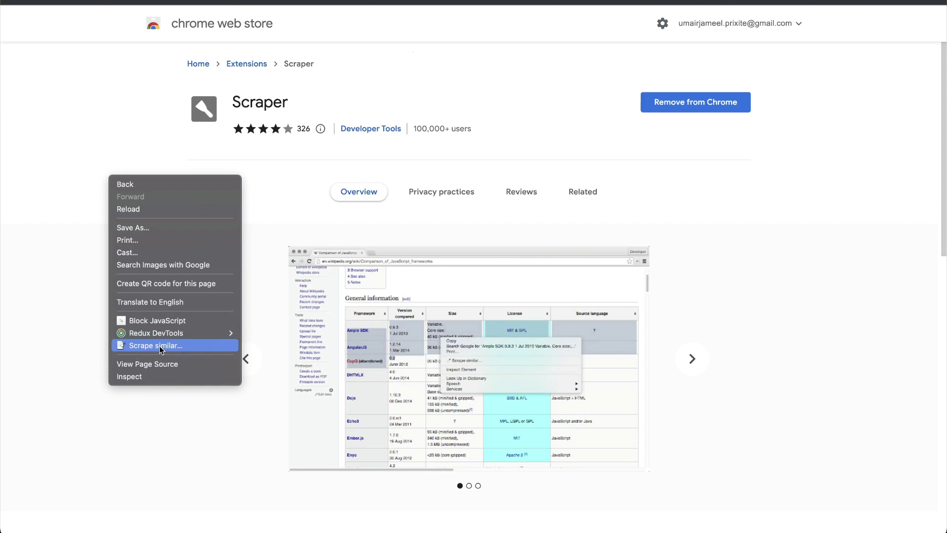
pyautogui.click(120, 97)
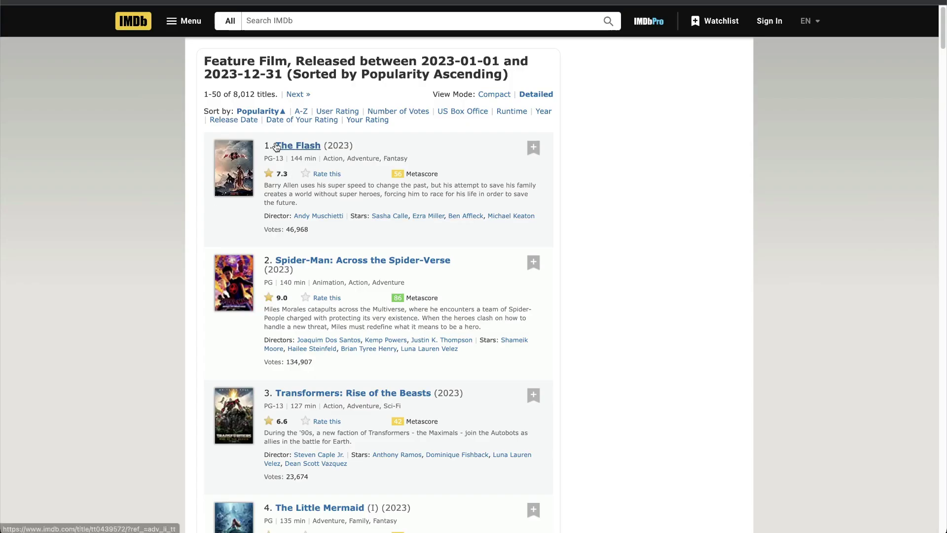
# - On the IMDb list of 2023 films, inspect the HTML element behind the title The Flash
pyautogui.scroll(-5, 321, 277)
pyautogui.scroll(-20, 321, 302)
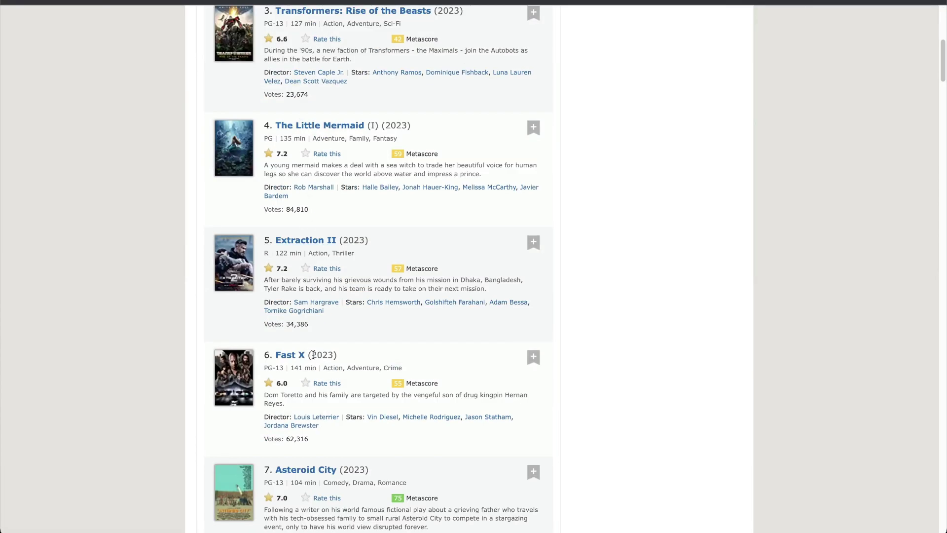
pyautogui.scroll(20, 313, 355)
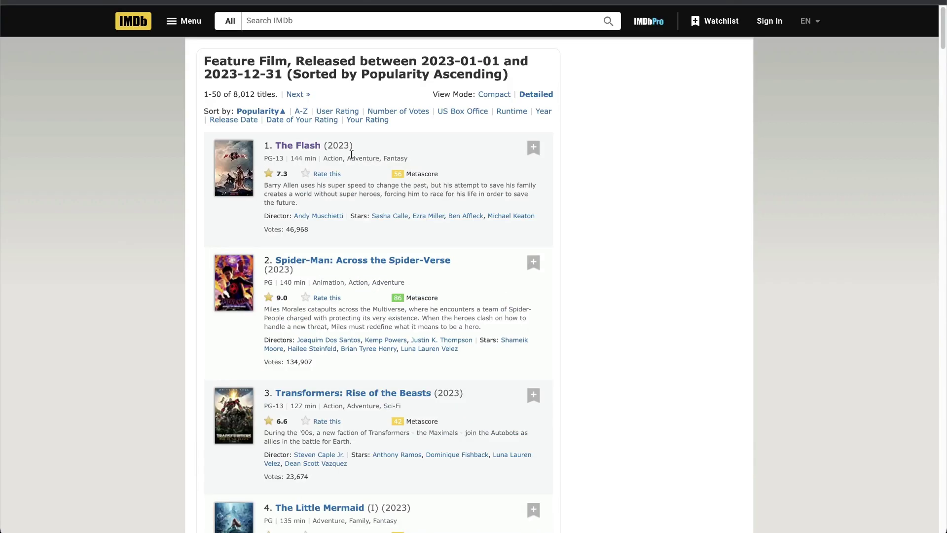
pyautogui.moveTo(320, 148); pyautogui.dragTo(274, 147)
pyautogui.rightClick(314, 146)
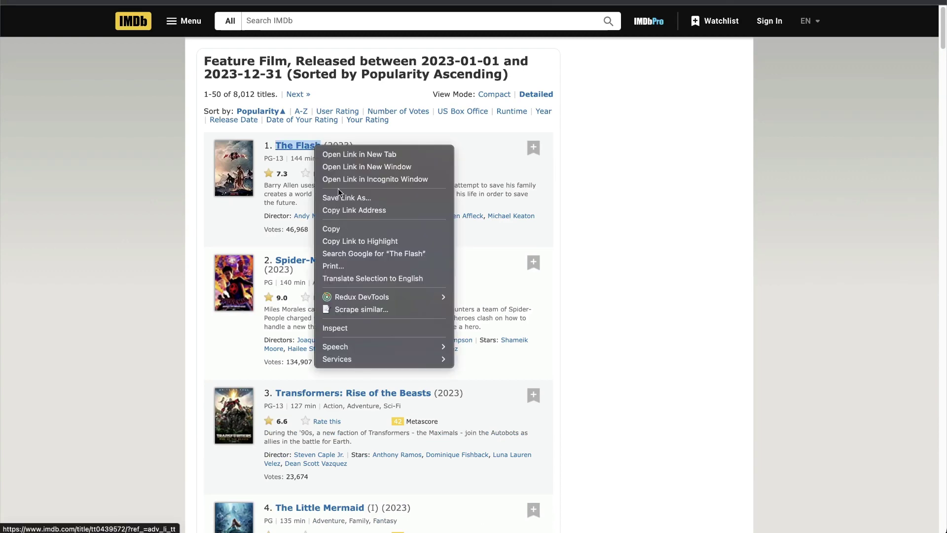
pyautogui.click(381, 328)
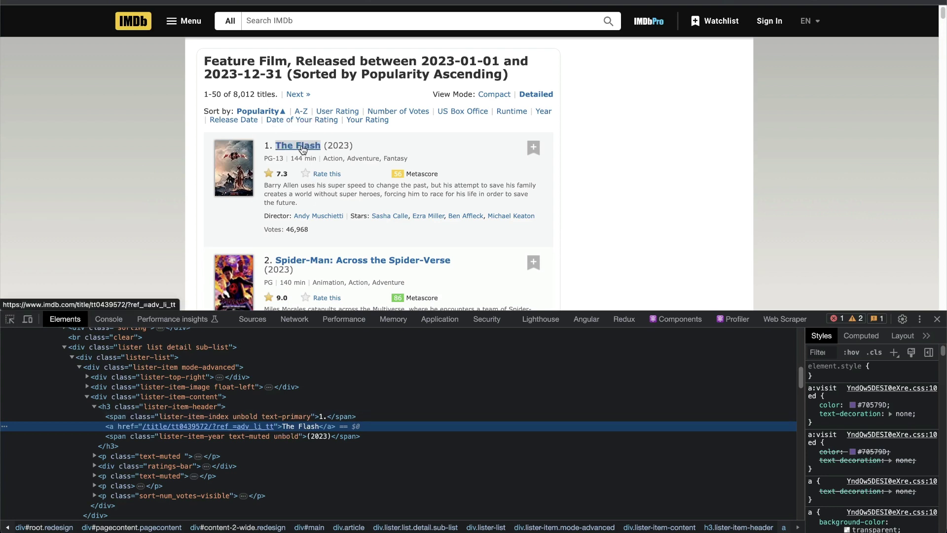
# - Inspect the HTML element of the title Spider-Man: Across the Spider-Verse, compare it with The Flash, and close the developer tools
pyautogui.scroll(-1, 349, 188)
pyautogui.rightClick(349, 192)
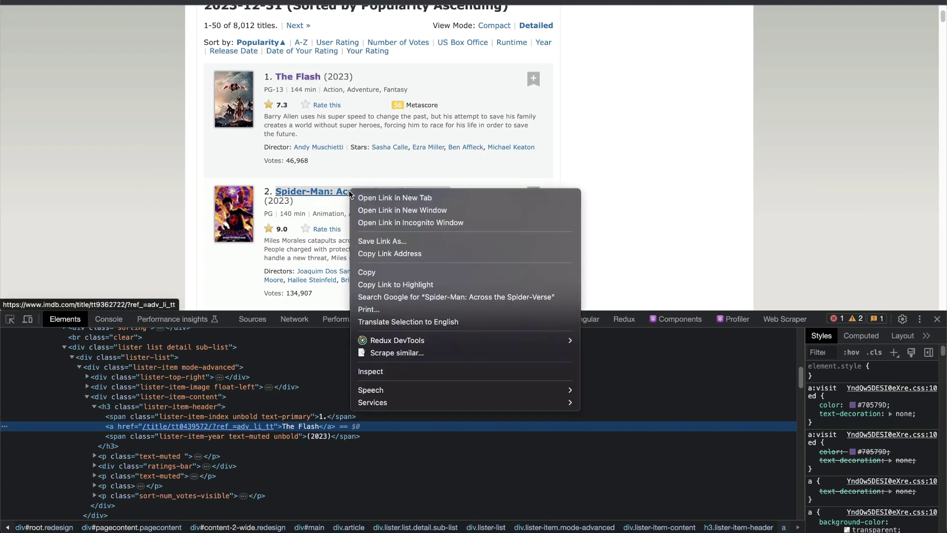
pyautogui.click(390, 372)
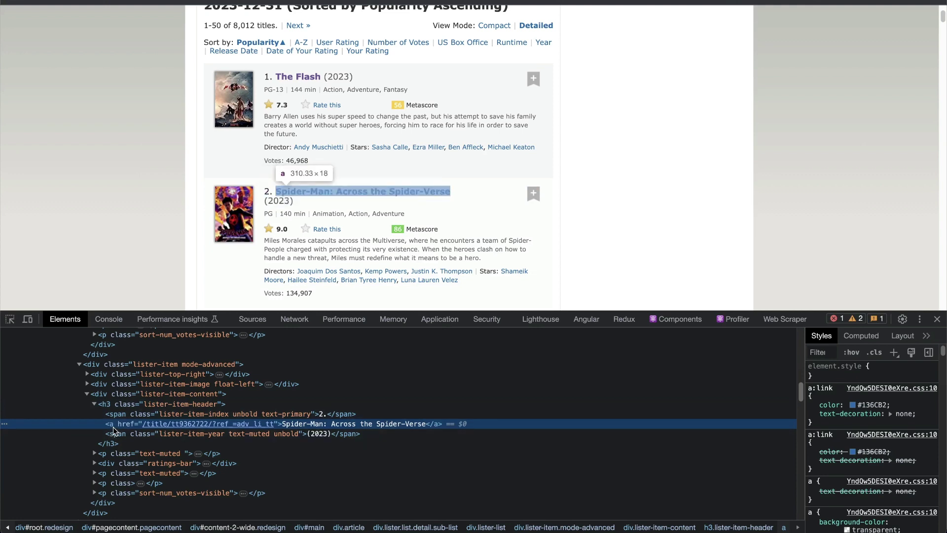
pyautogui.scroll(-2, 330, 227)
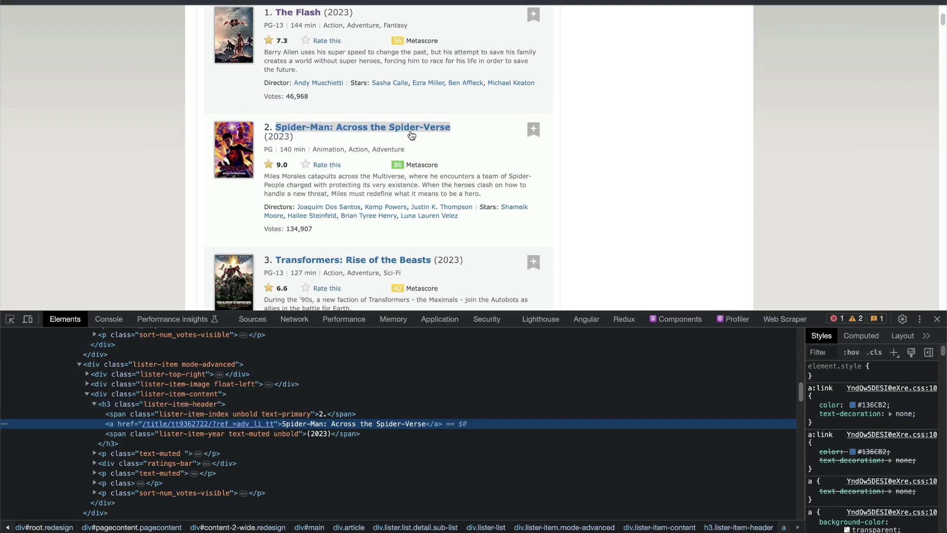
pyautogui.click(629, 204)
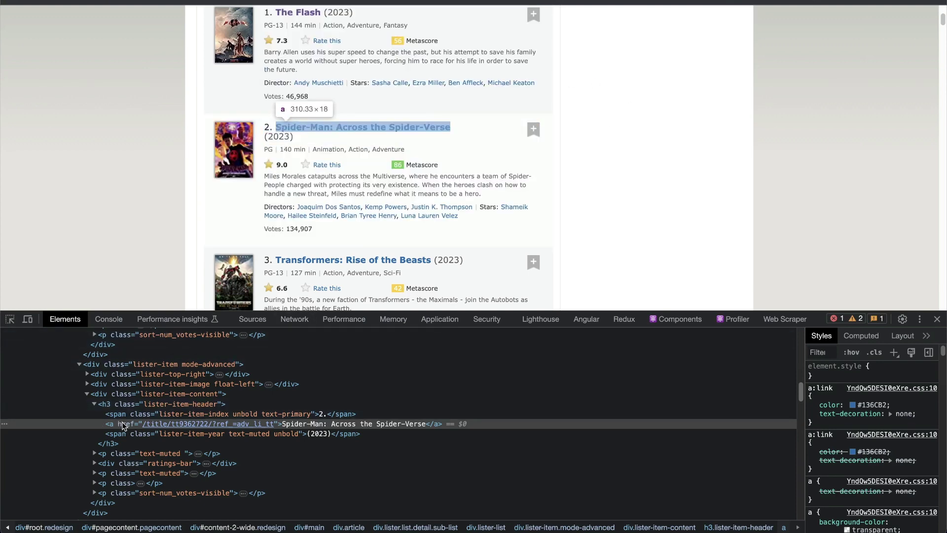
pyautogui.scroll(3, 700, 164)
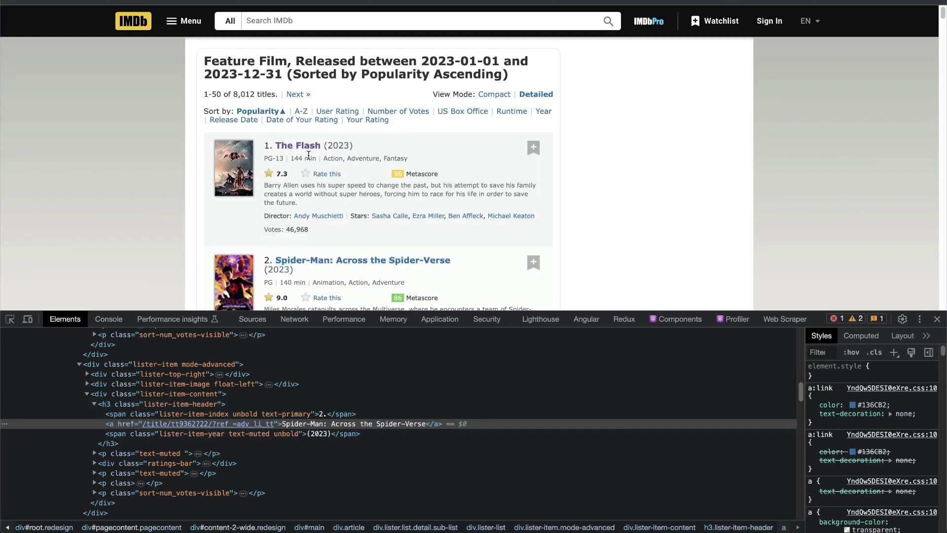
pyautogui.click(937, 318)
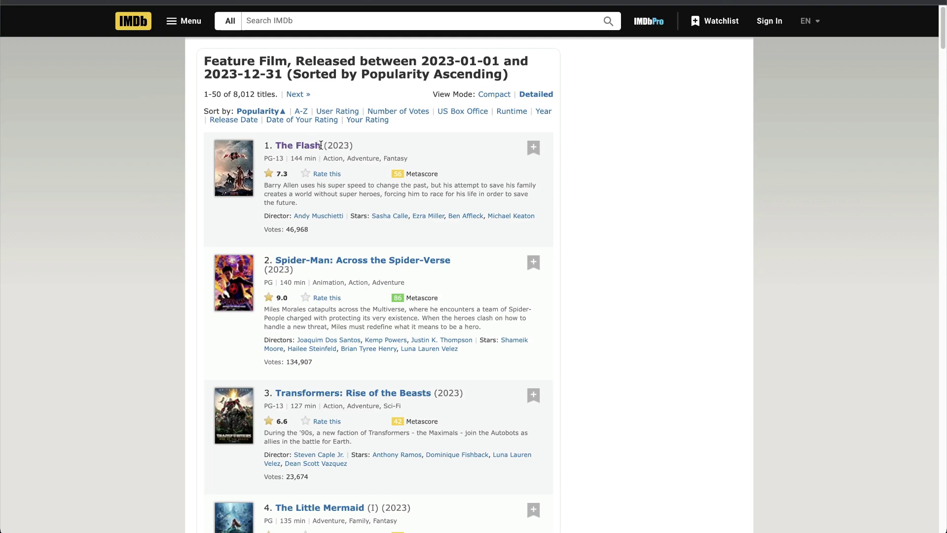
# - Run Scrape similar on the title The Flash to collect all film titles and their links
pyautogui.moveTo(321, 145); pyautogui.dragTo(275, 146)
pyautogui.rightClick(308, 148)
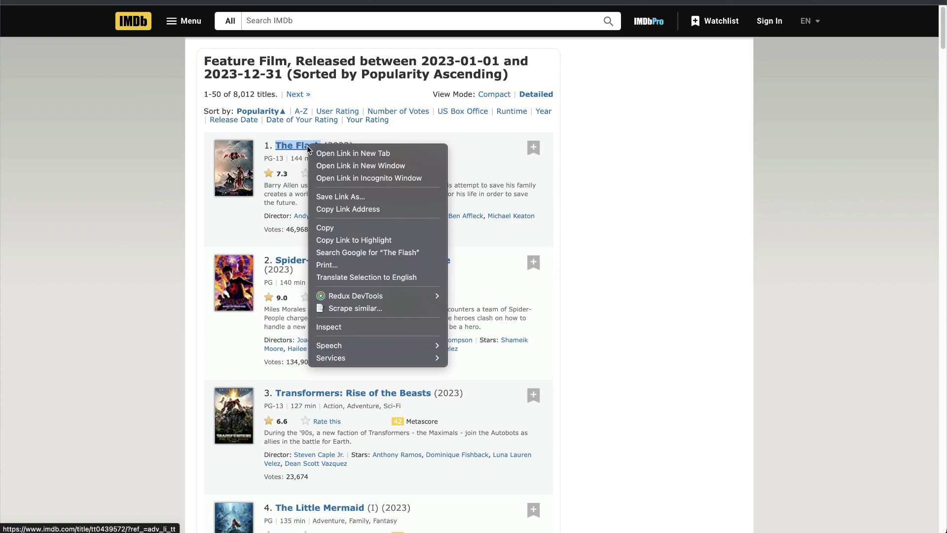
pyautogui.click(351, 308)
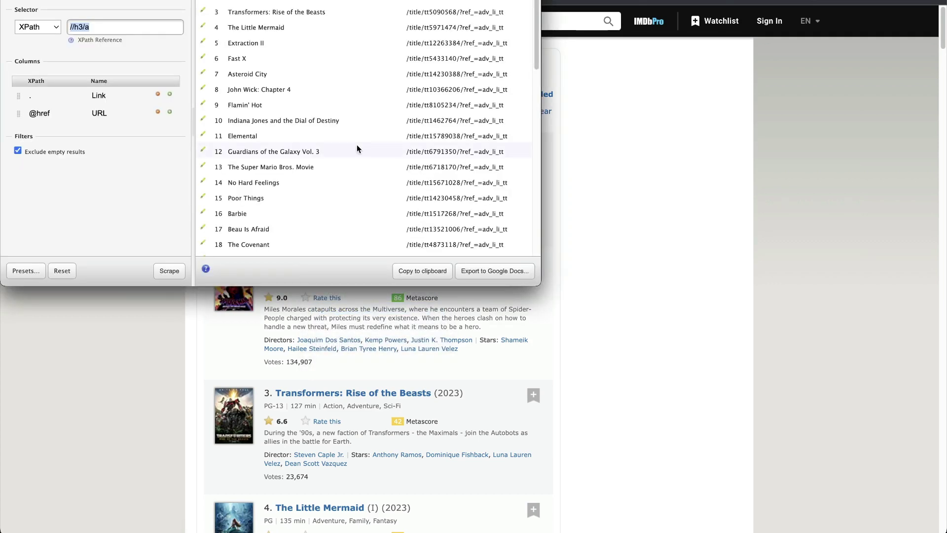
# - Look through the scraped titles and URLs and export them to Google Docs
pyautogui.scroll(-10, 362, 152)
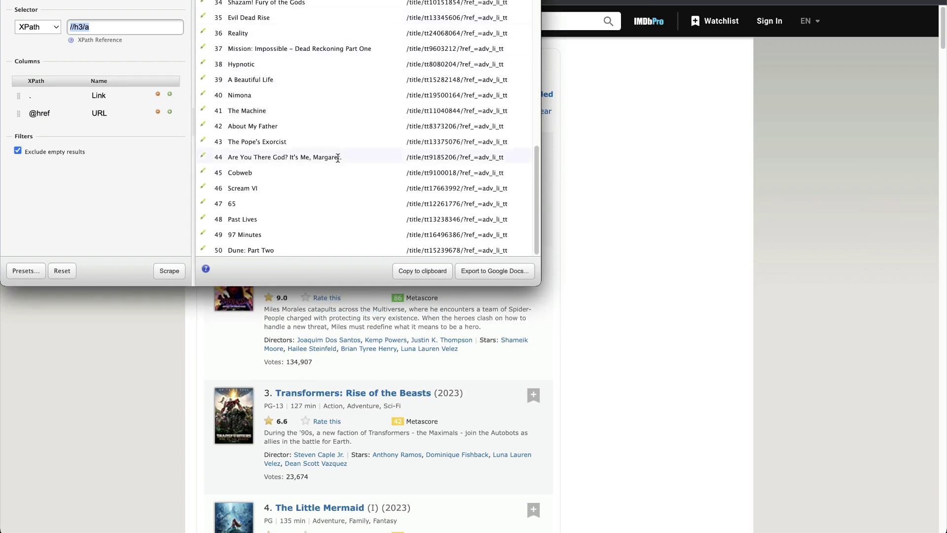
pyautogui.scroll(10, 338, 129)
pyautogui.moveTo(338, 2); pyautogui.dragTo(275, 202)
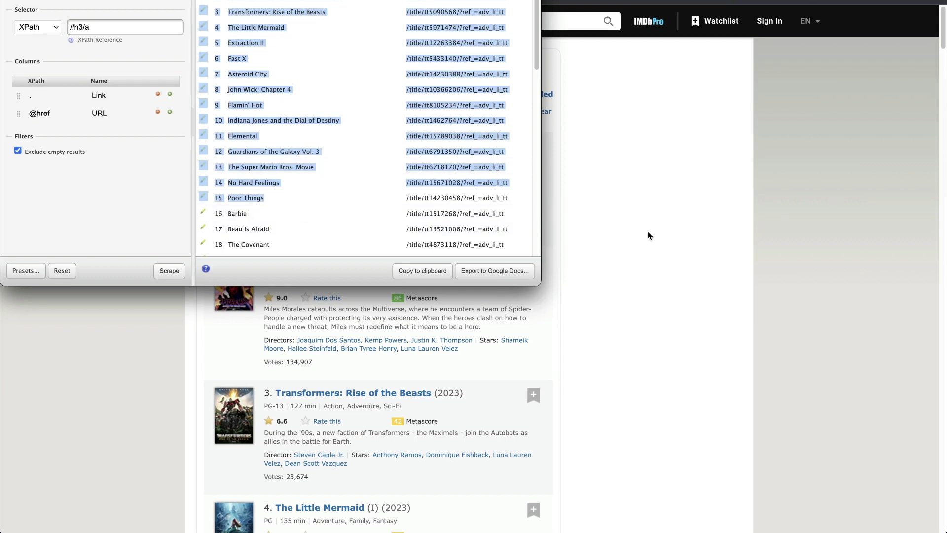
pyautogui.click(489, 271)
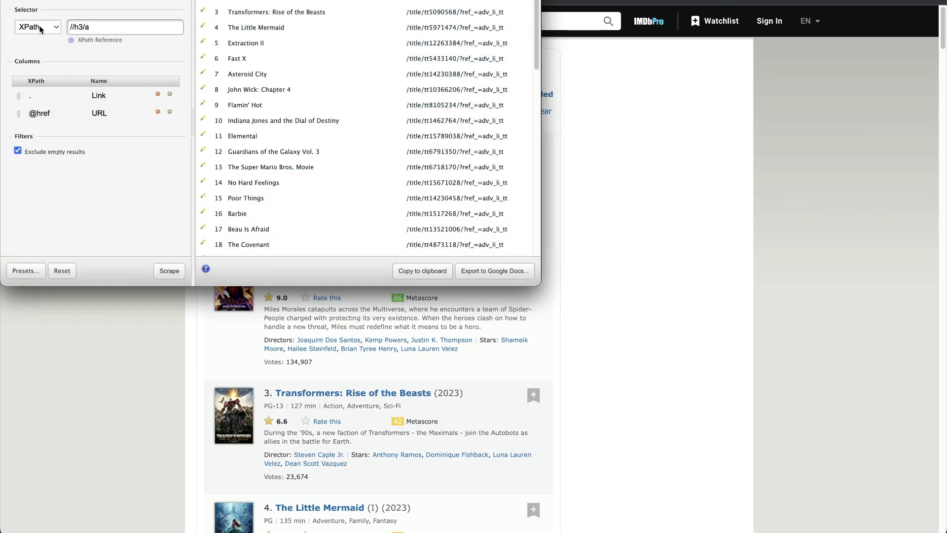
# - Examine the //h3/a XPath selector used for the scraped titles and close the scraper window
pyautogui.moveTo(96, 27); pyautogui.dragTo(69, 27)
pyautogui.click(71, 27)
pyautogui.moveTo(72, 27); pyautogui.dragTo(88, 27)
pyautogui.click(97, 28)
pyautogui.moveTo(98, 28); pyautogui.dragTo(73, 26)
pyautogui.click(88, 28)
pyautogui.press('super+w')
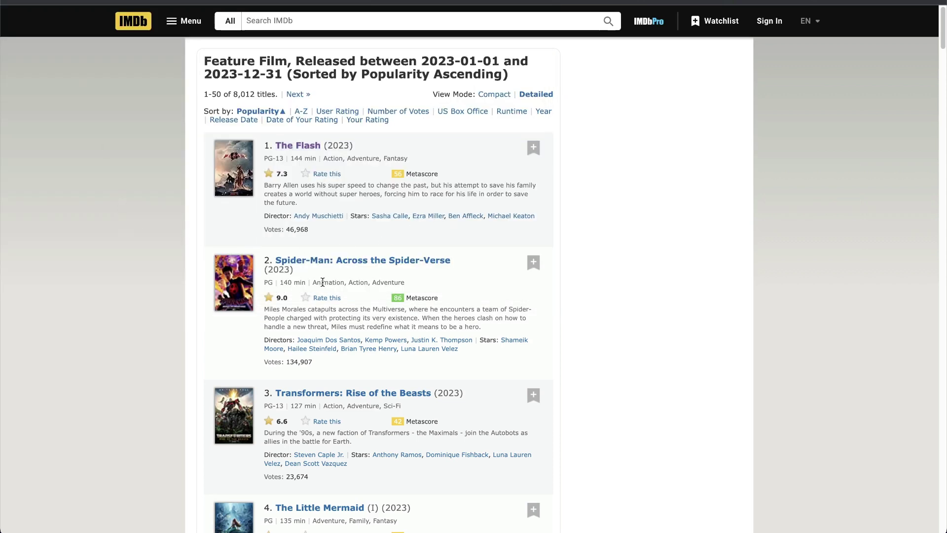
# - Run Scrape similar on The Flash's star rating and look through the full list of scraped ratings
pyautogui.scroll(-1, 360, 283)
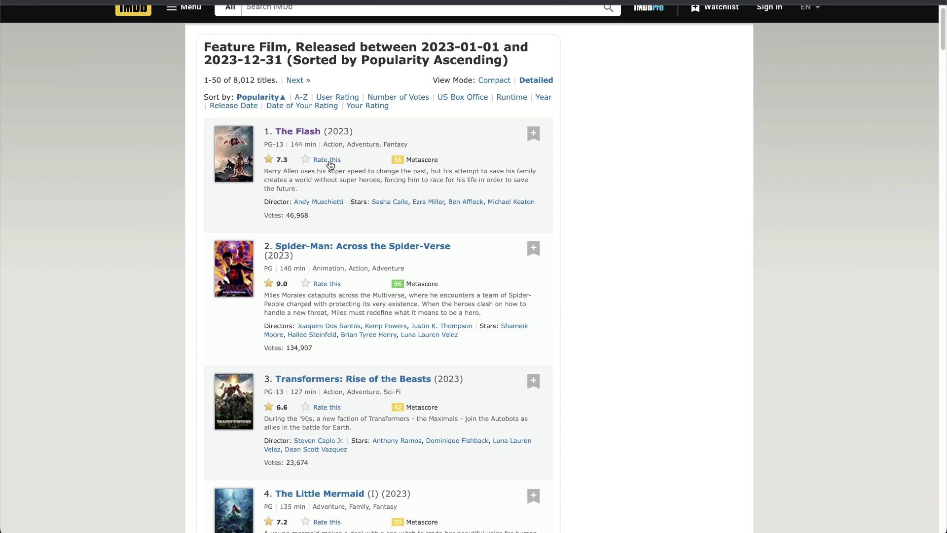
pyautogui.moveTo(287, 161); pyautogui.dragTo(282, 162)
pyautogui.scroll(-4, 289, 390)
pyautogui.scroll(-15, 290, 393)
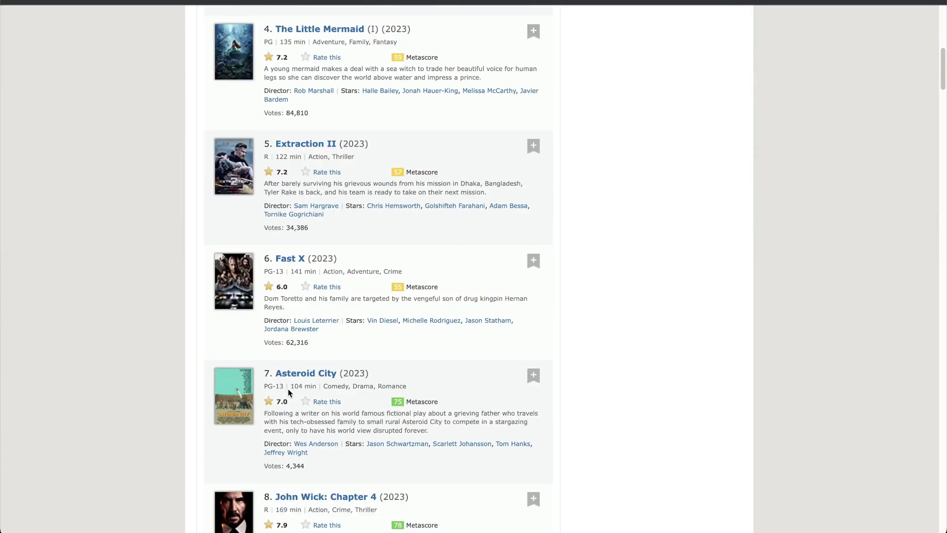
pyautogui.scroll(15, 288, 392)
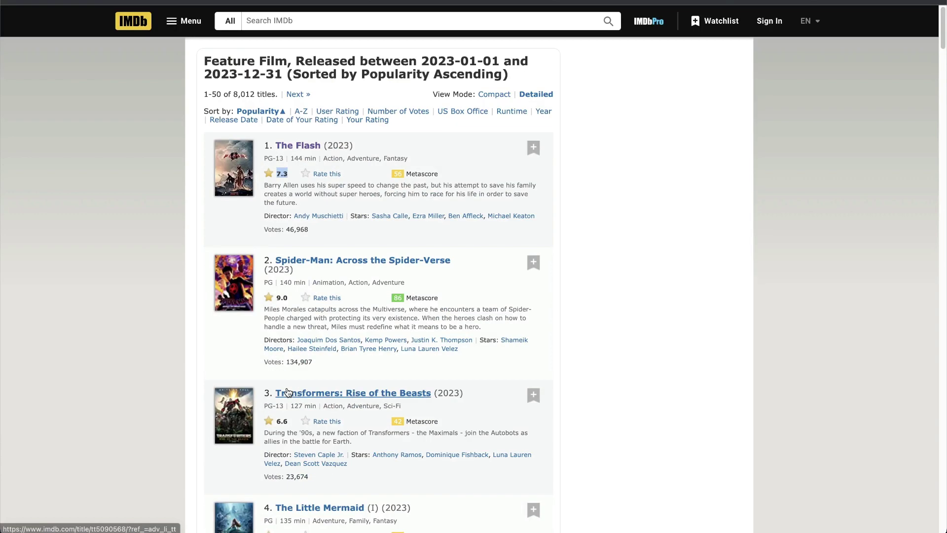
pyautogui.rightClick(284, 172)
pyautogui.click(330, 278)
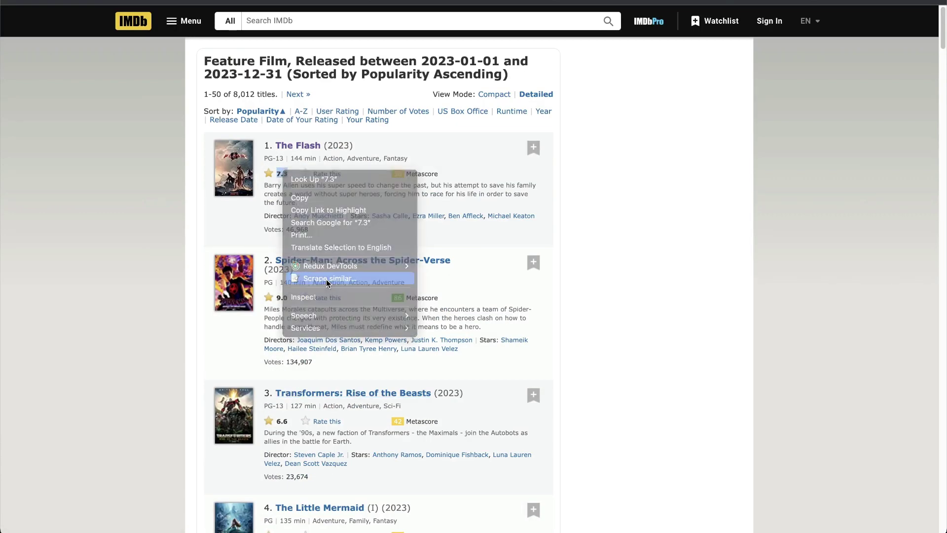
pyautogui.scroll(-5, 244, 116)
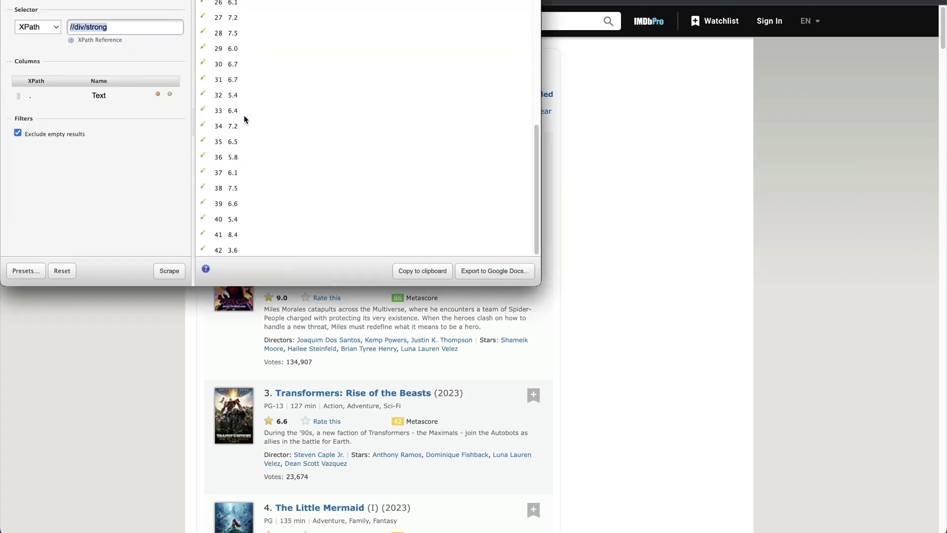
pyautogui.scroll(5, 255, 190)
pyautogui.scroll(-5, 254, 189)
pyautogui.scroll(5, 254, 188)
pyautogui.scroll(-5, 253, 187)
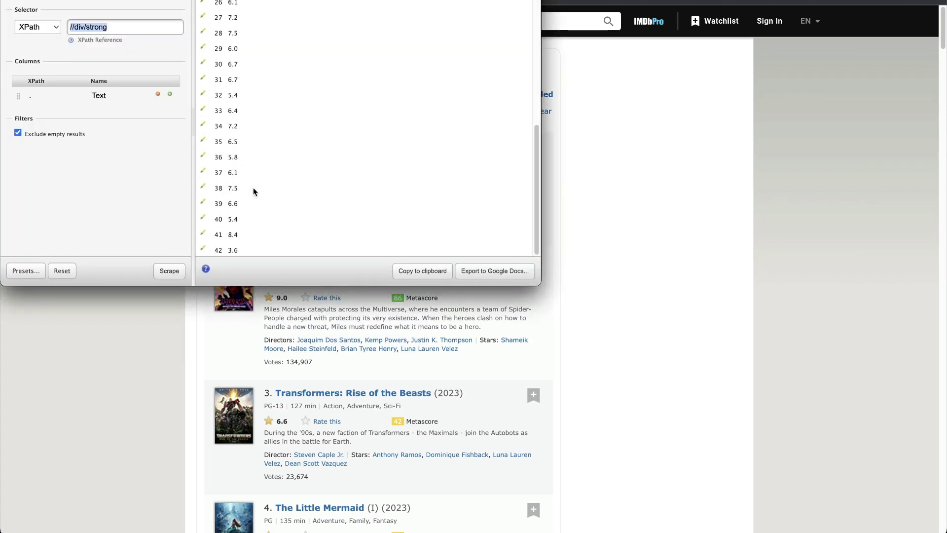
# - Examine the //div/strong XPath selector used for the ratings and scan the IMDb film list behind the scraper window
pyautogui.click(105, 27)
pyautogui.moveTo(124, 29); pyautogui.dragTo(87, 28)
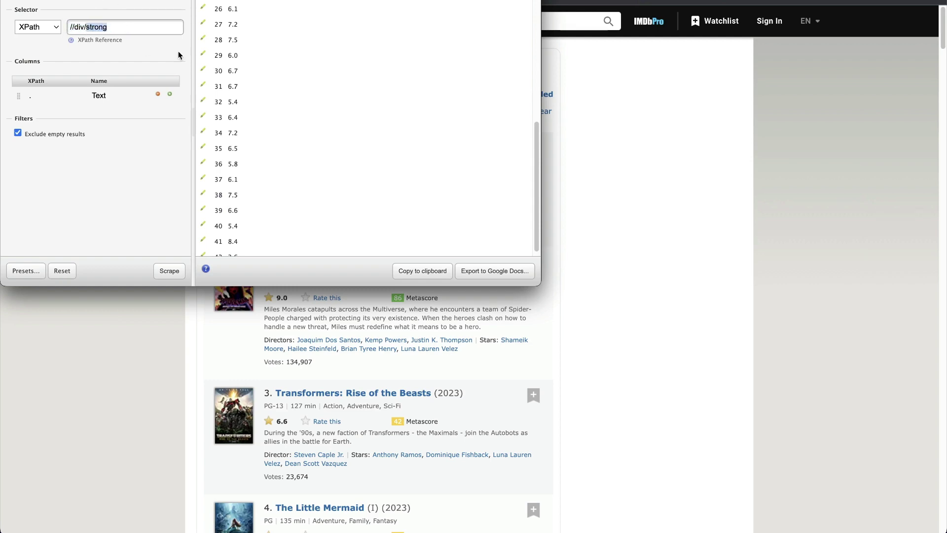
pyautogui.scroll(-1, 319, 163)
pyautogui.scroll(-10, 308, 444)
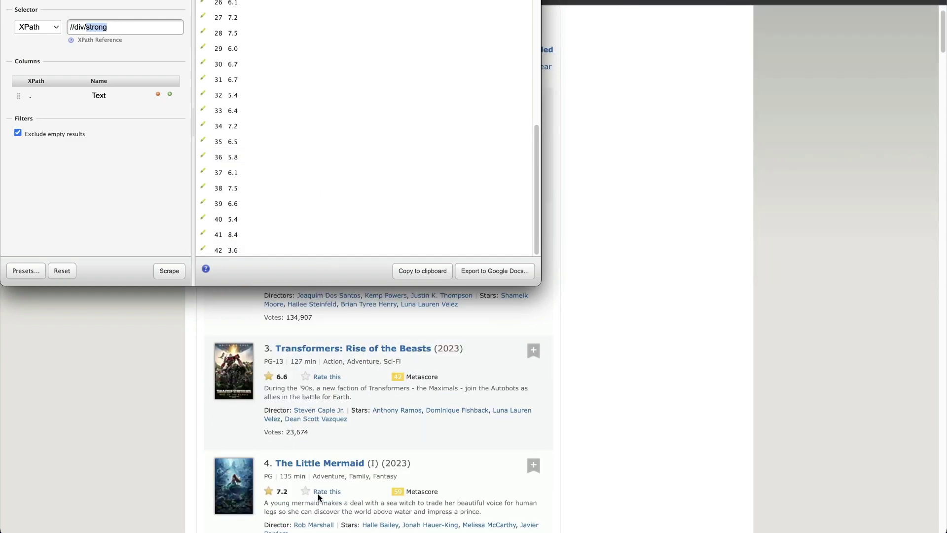
pyautogui.scroll(-15, 304, 443)
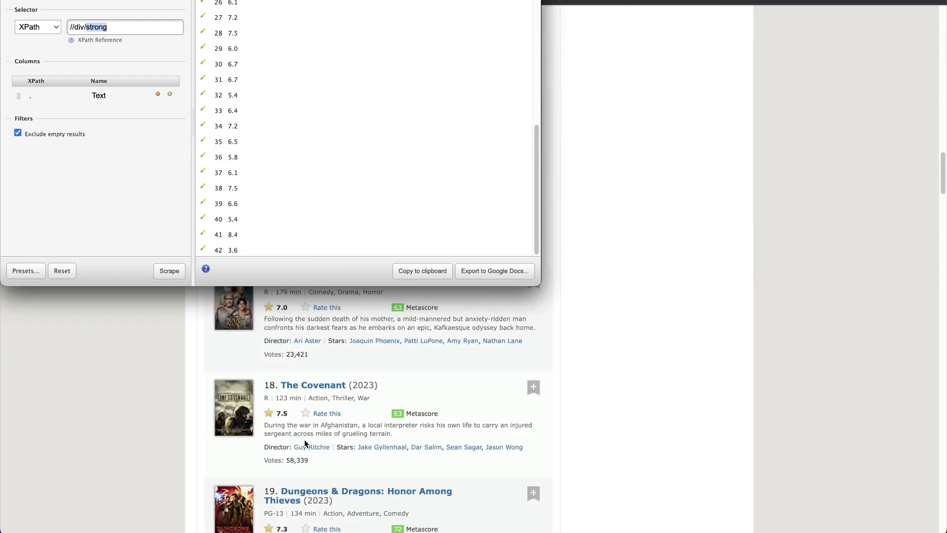
pyautogui.scroll(5, 304, 443)
pyautogui.scroll(2, 305, 443)
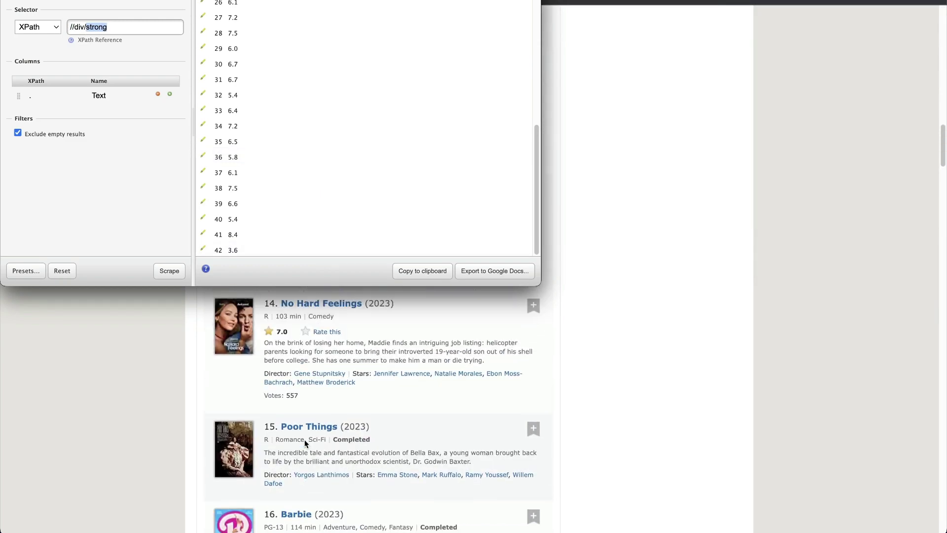
# - Check the IMDb list for films without a star rating, and bring the Scraper results window back into full view
pyautogui.click(634, 371)
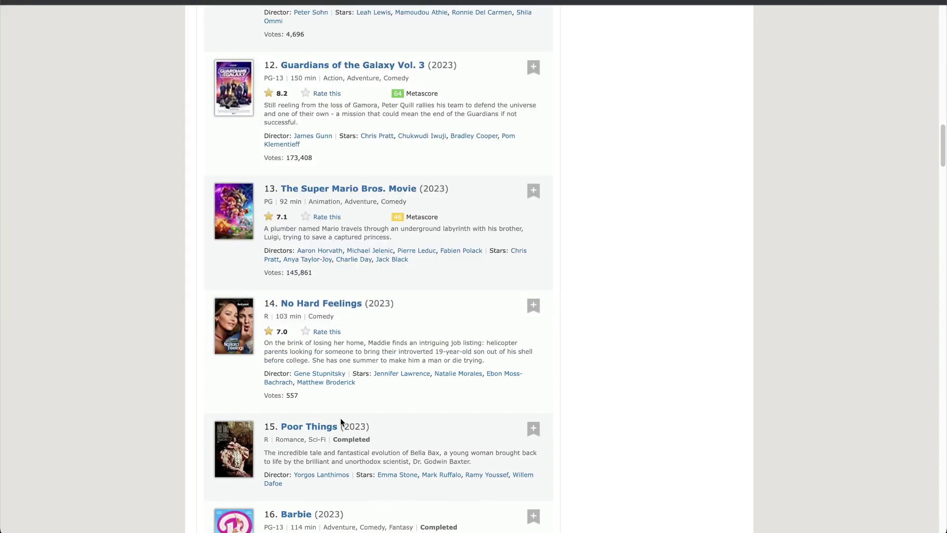
pyautogui.scroll(-4, 296, 428)
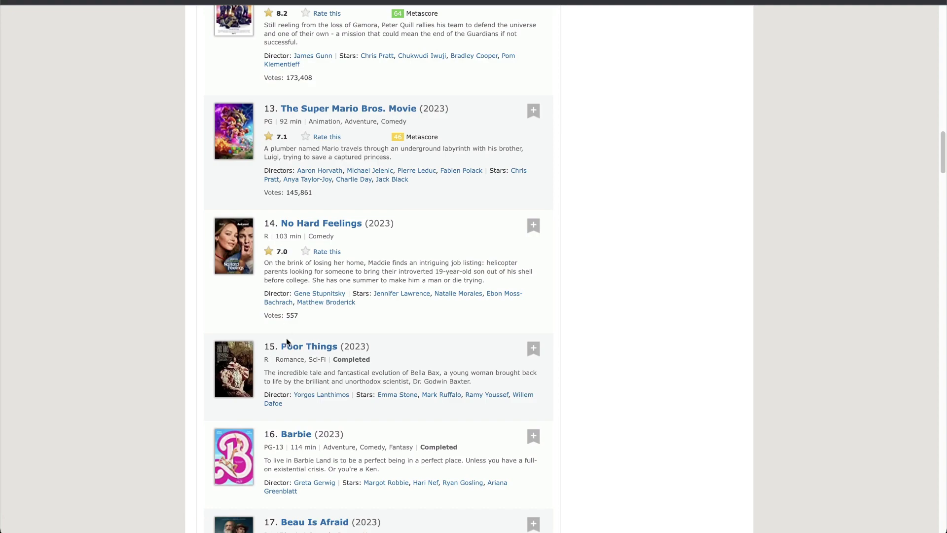
pyautogui.scroll(-20, 301, 383)
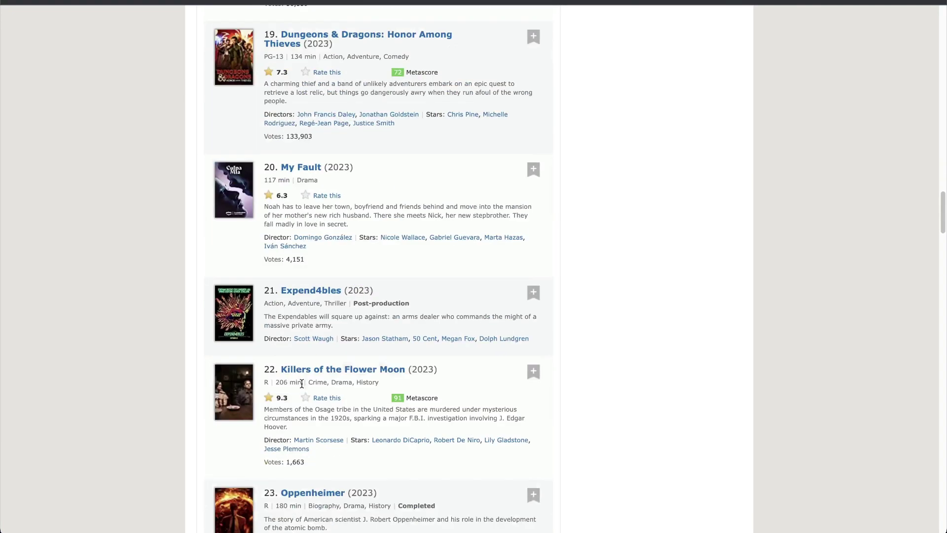
pyautogui.scroll(20, 301, 383)
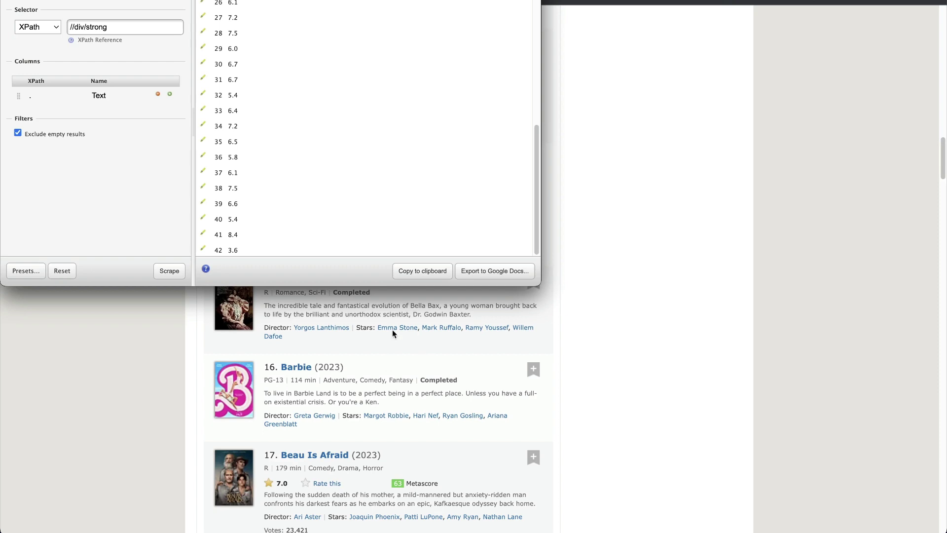
pyautogui.moveTo(243, 1); pyautogui.dragTo(452, 72)
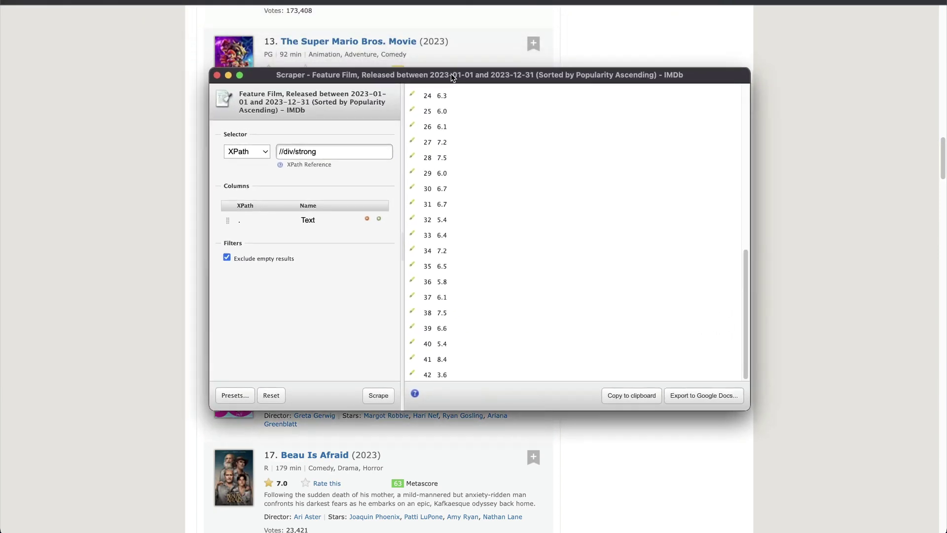
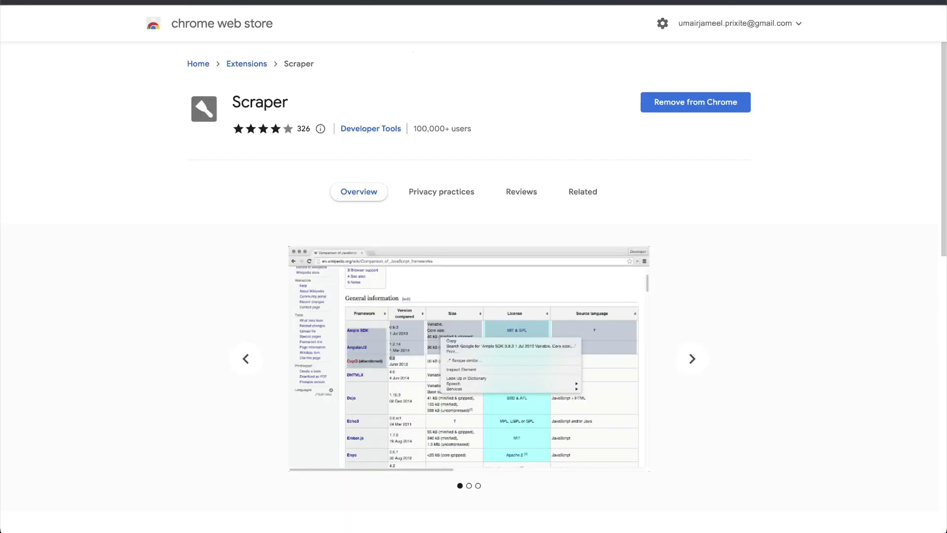
# - Switch to the Web Scraper - Free Web Scraping store page and open that extension's management settings
pyautogui.moveTo(305, 109); pyautogui.dragTo(206, 109)
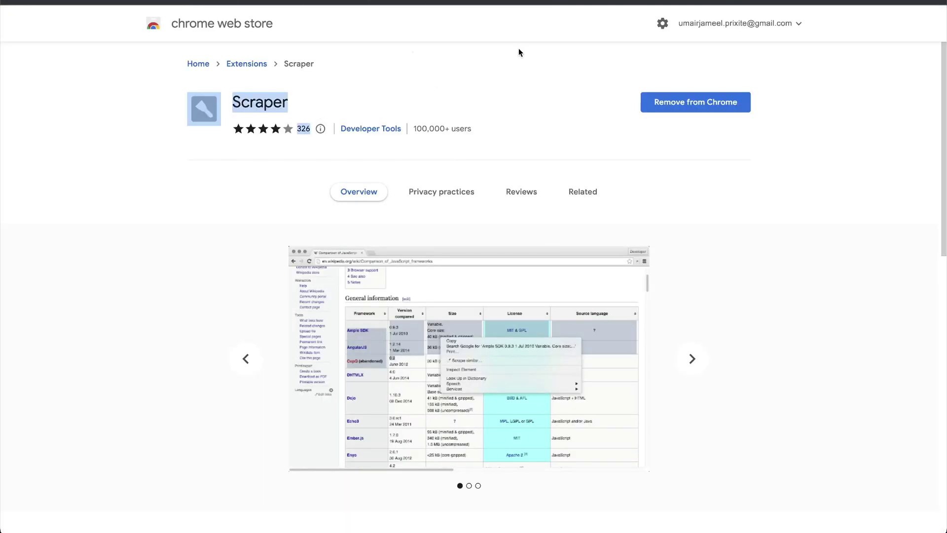
pyautogui.click(598, 2)
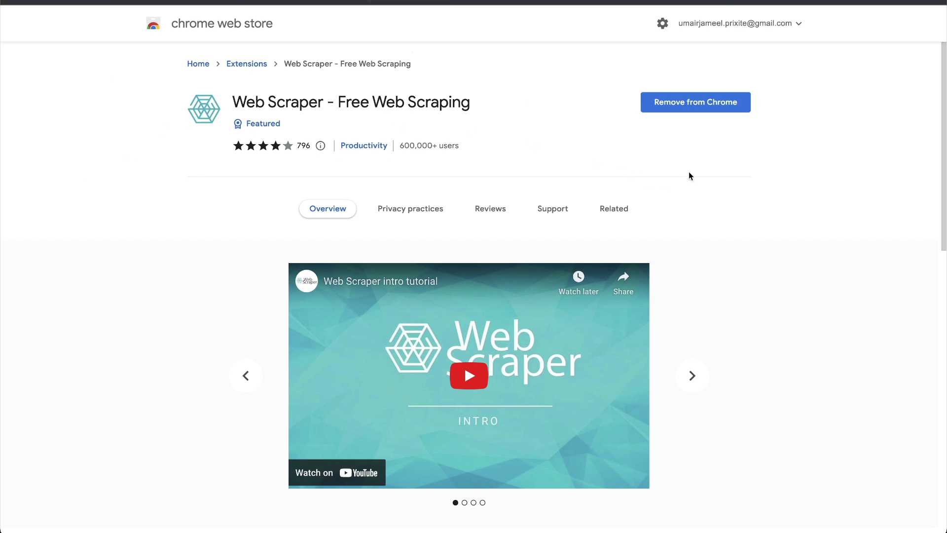
pyautogui.rightClick(784, 2)
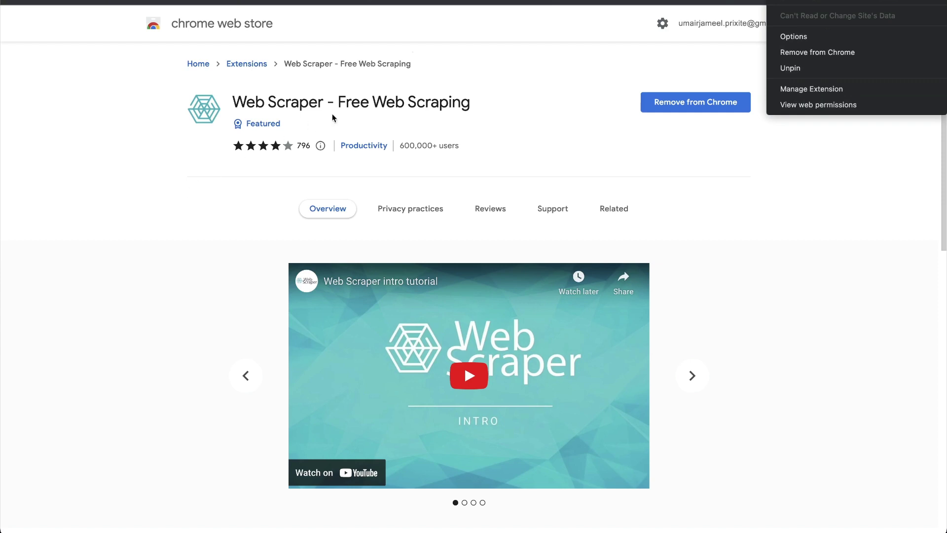
pyautogui.click(820, 91)
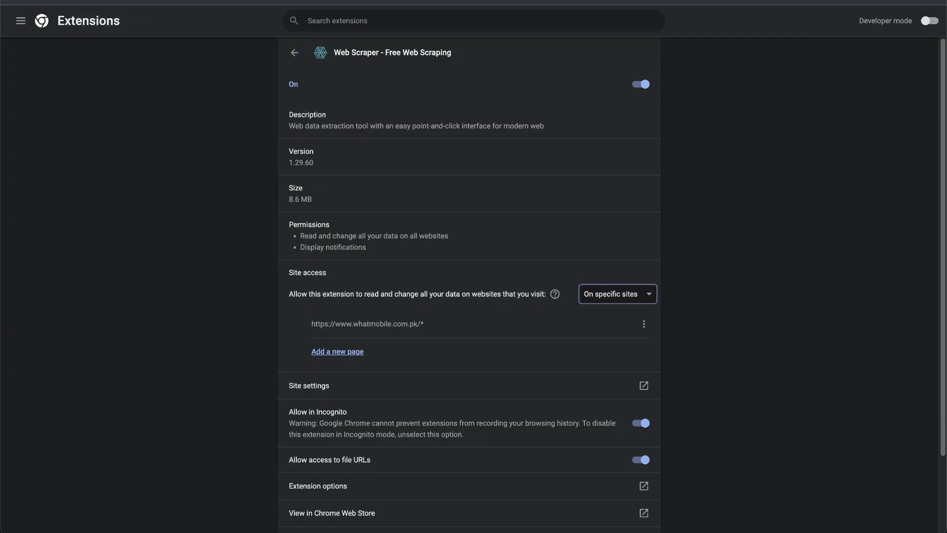
pyautogui.scroll(-2, 531, 299)
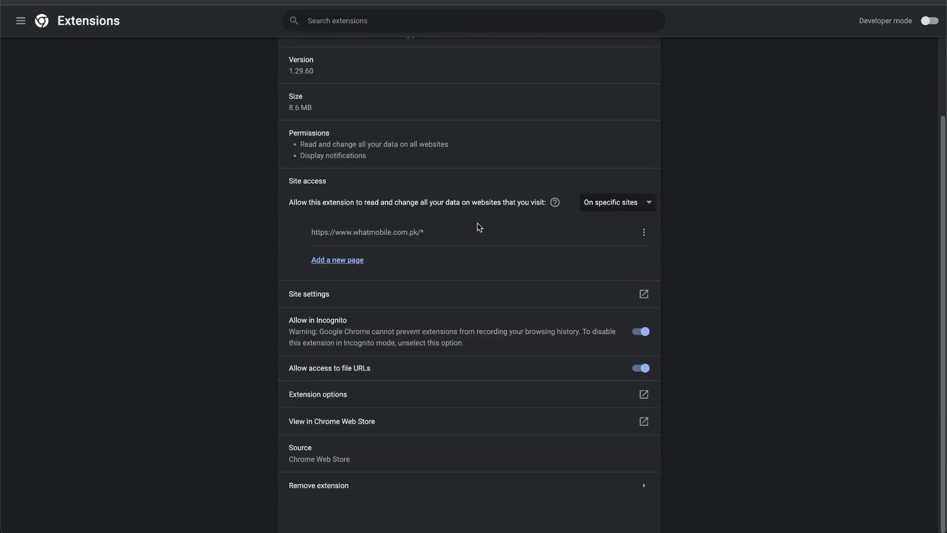
pyautogui.click(649, 205)
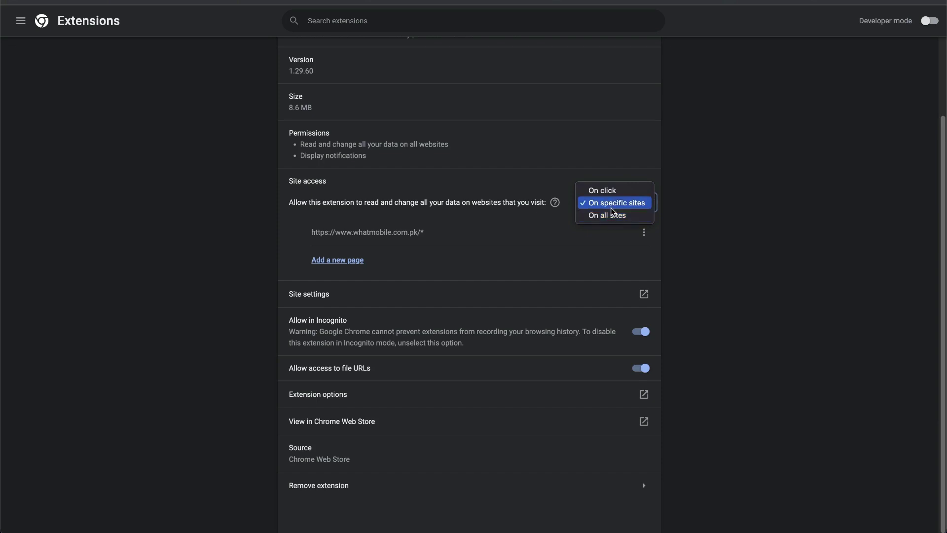
pyautogui.click(560, 235)
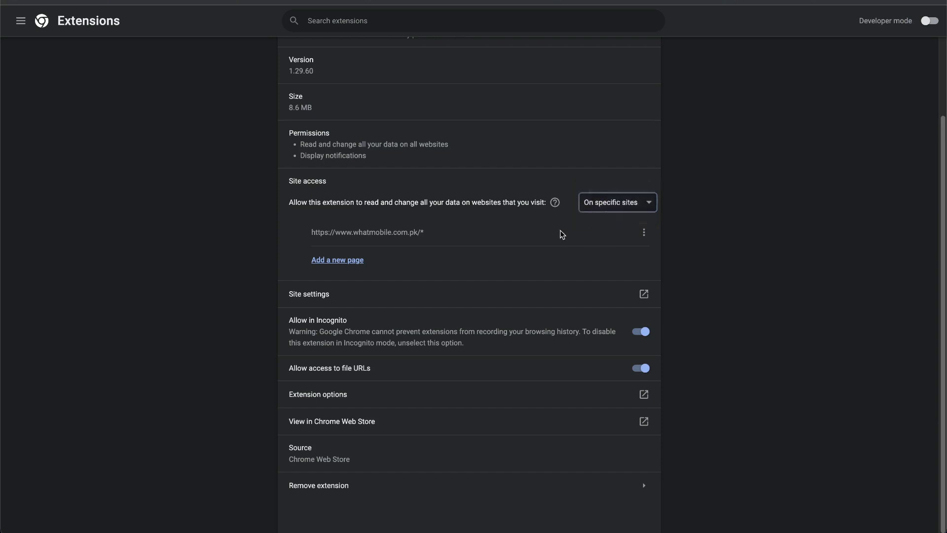
pyautogui.click(340, 260)
pyautogui.click(542, 312)
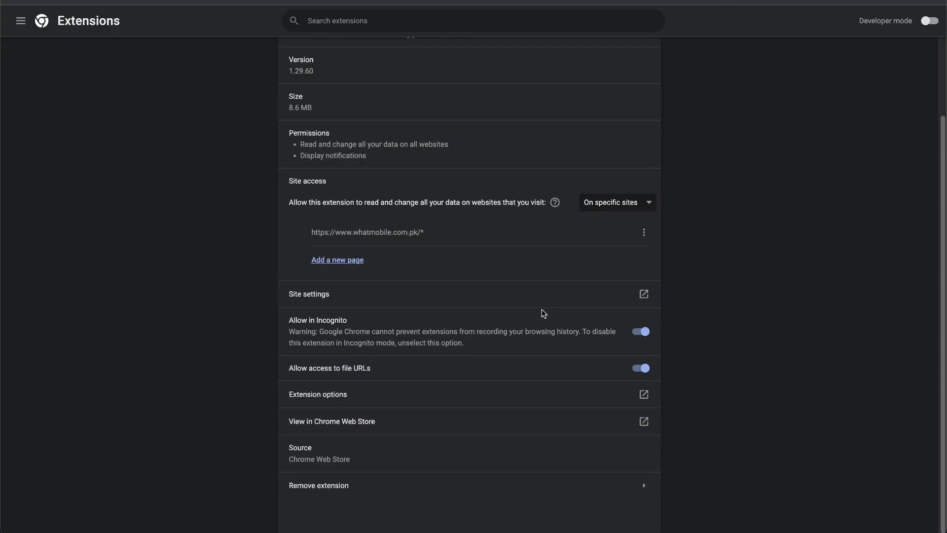
pyautogui.moveTo(423, 232); pyautogui.dragTo(317, 232)
pyautogui.click(367, 242)
pyautogui.moveTo(425, 233); pyautogui.dragTo(305, 232)
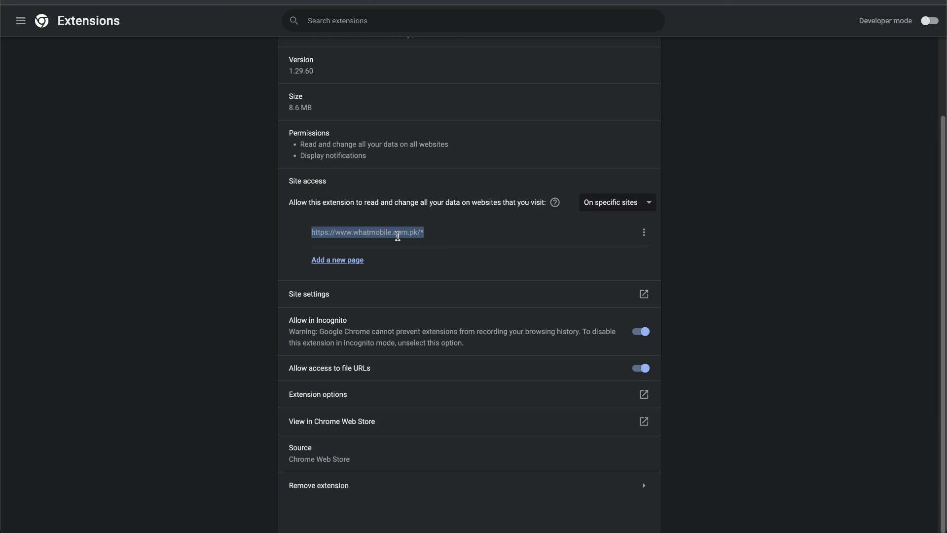
pyautogui.click(442, 235)
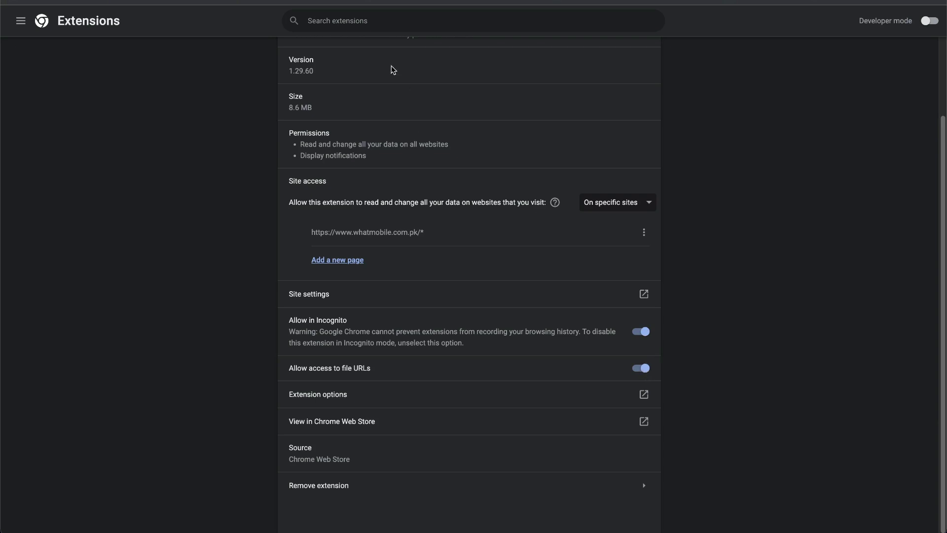
pyautogui.scroll(2, 477, 140)
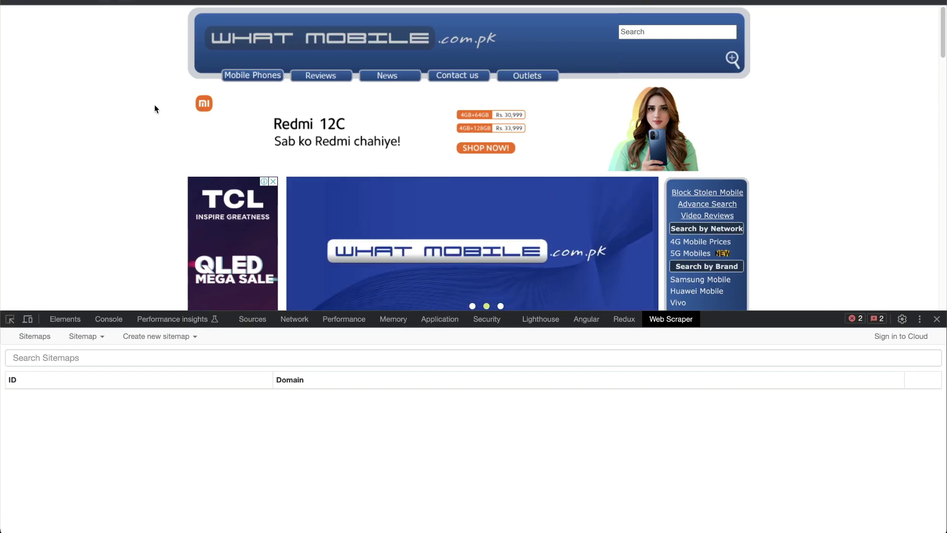
# - Look through the latest phones and price-range listings on the WhatMobile home page
pyautogui.scroll(-10, 156, 158)
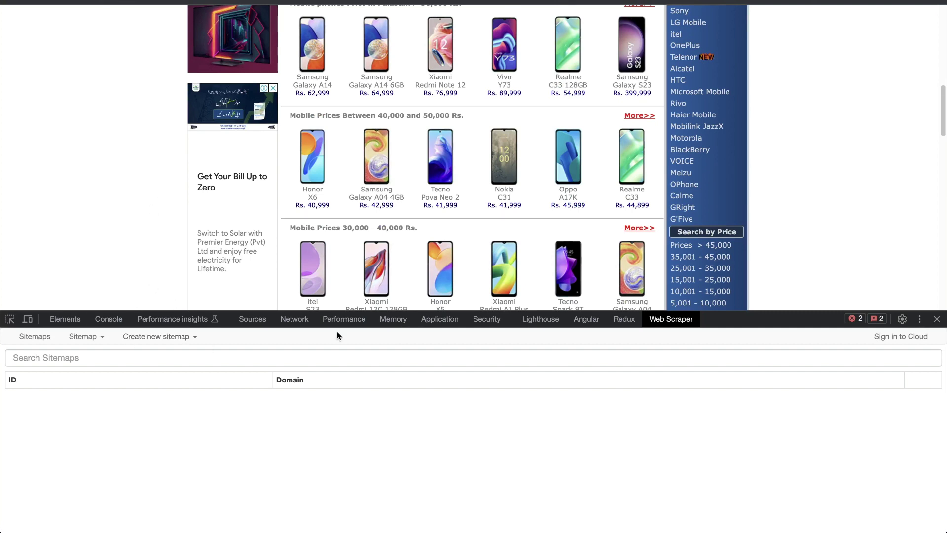
pyautogui.rightClick(833, 148)
pyautogui.click(874, 206)
pyautogui.scroll(5, 314, 188)
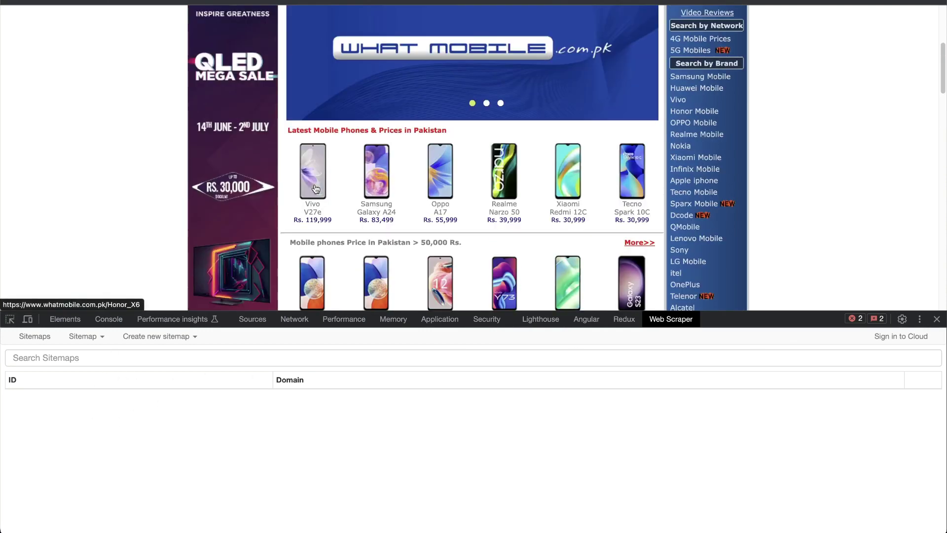
pyautogui.scroll(3, 286, 195)
pyautogui.scroll(-6, 285, 197)
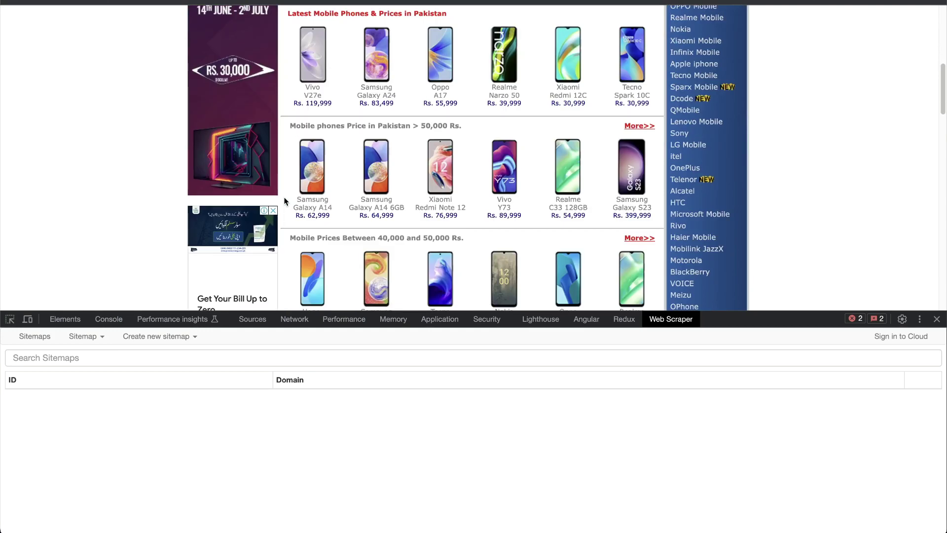
pyautogui.scroll(-10, 284, 201)
pyautogui.scroll(8, 285, 200)
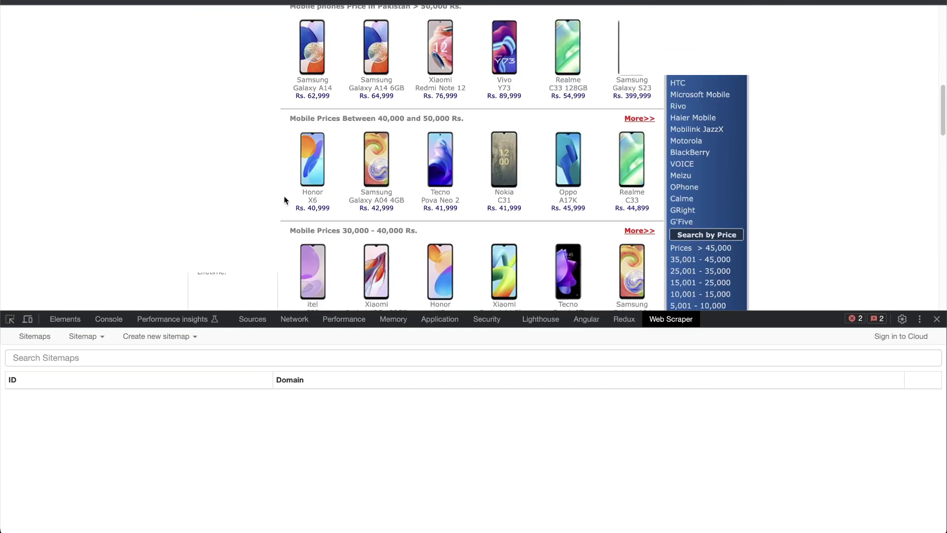
pyautogui.scroll(10, 284, 201)
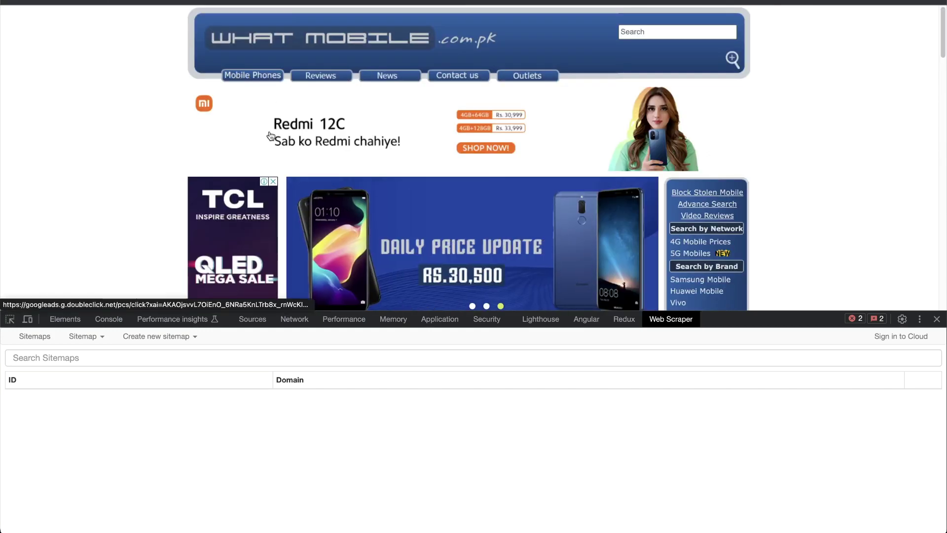
pyautogui.scroll(-12, 270, 136)
pyautogui.scroll(6, 842, 119)
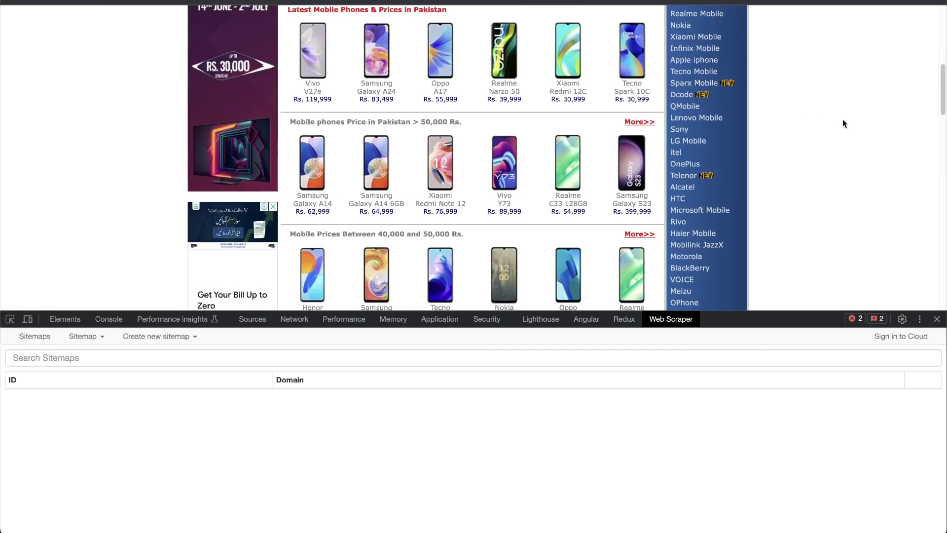
pyautogui.scroll(5, 842, 124)
pyautogui.scroll(-2, 799, 111)
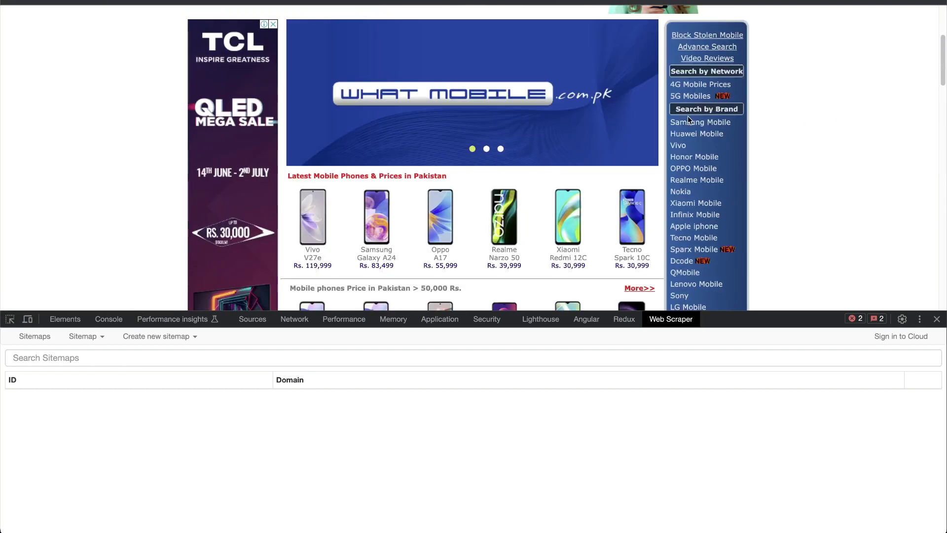
# - Look through the Search by Brand list on the WhatMobile home page
pyautogui.moveTo(668, 130); pyautogui.dragTo(712, 269)
pyautogui.scroll(-5, 724, 233)
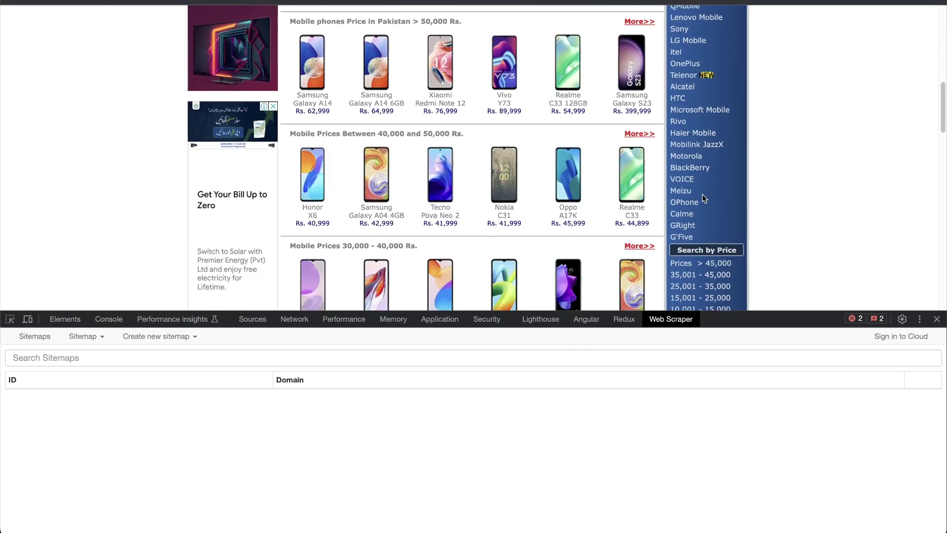
pyautogui.scroll(5, 703, 196)
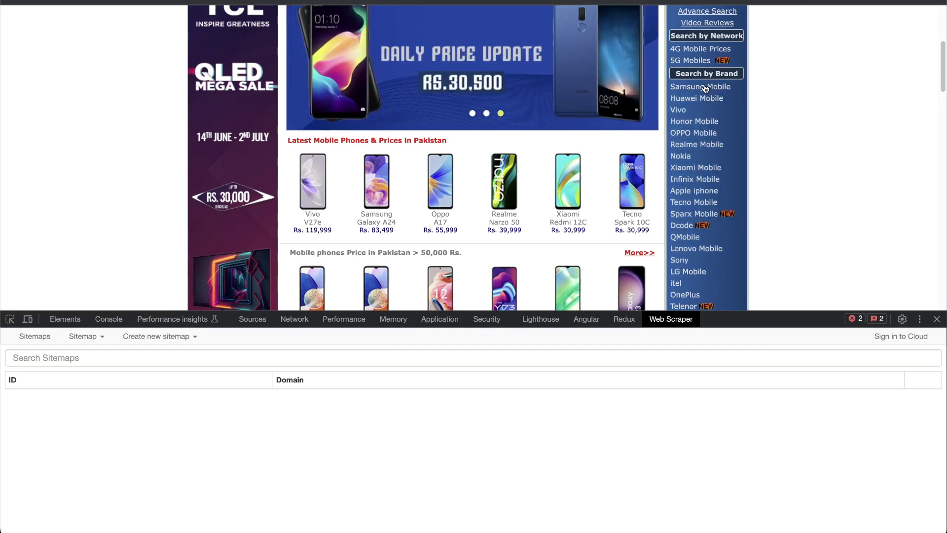
pyautogui.scroll(-1, 514, 201)
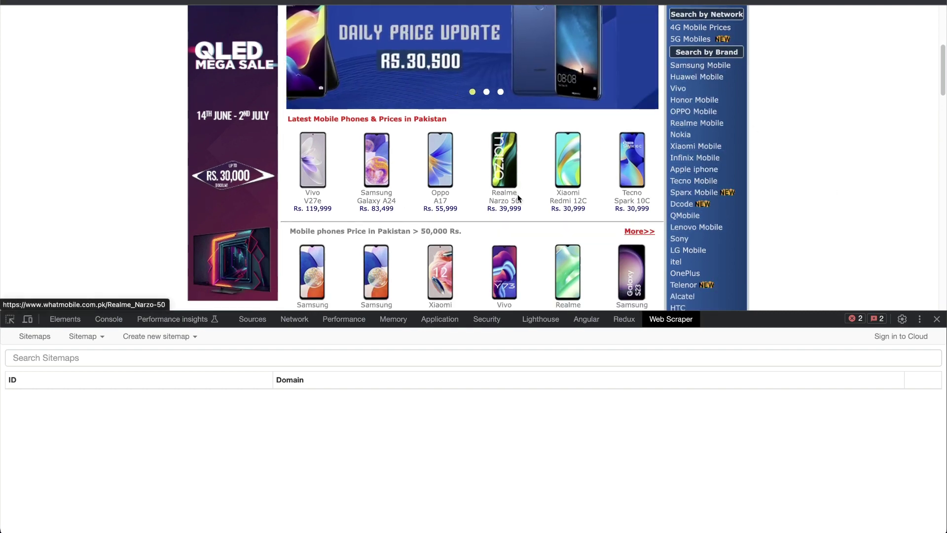
# - Open the Samsung Mobile brand page, dismiss the ad and look over the Samsung phones with their prices
pyautogui.click(701, 66)
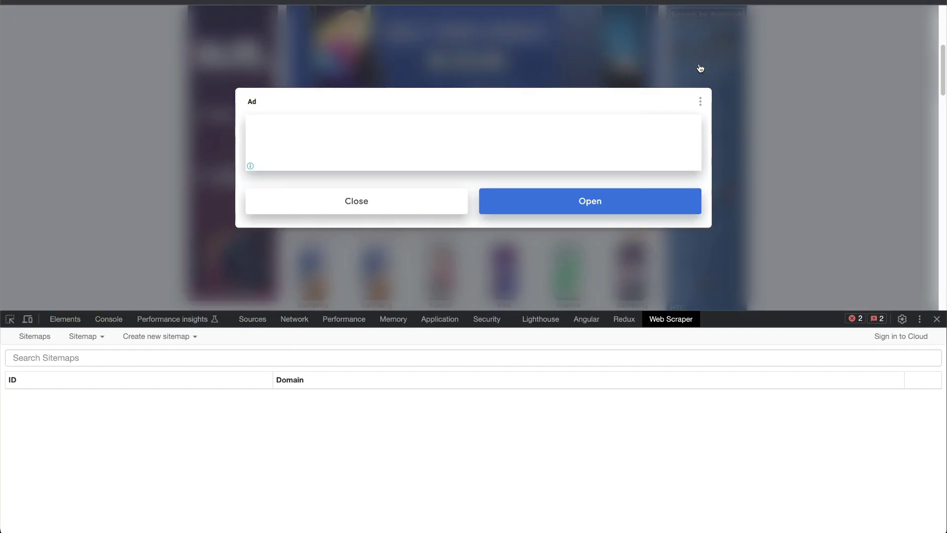
pyautogui.click(355, 200)
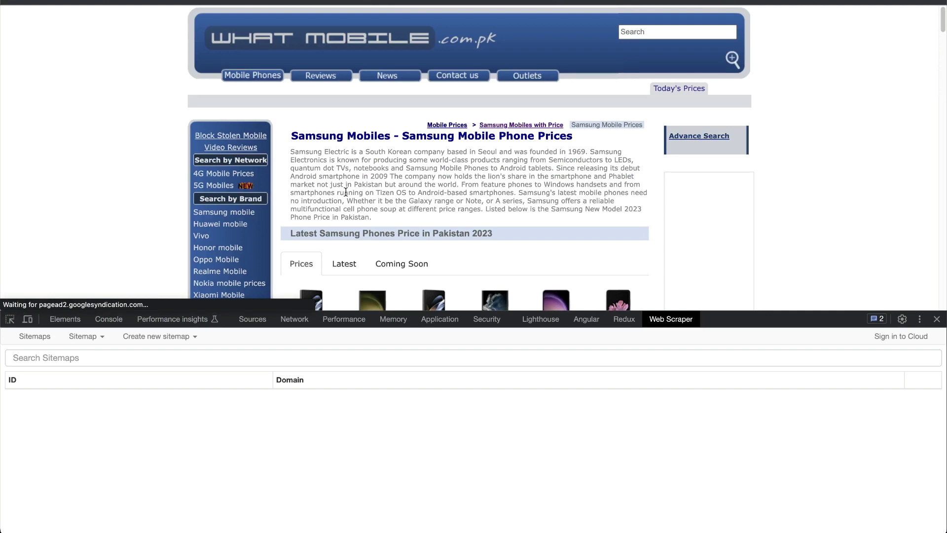
pyautogui.scroll(-4, 346, 191)
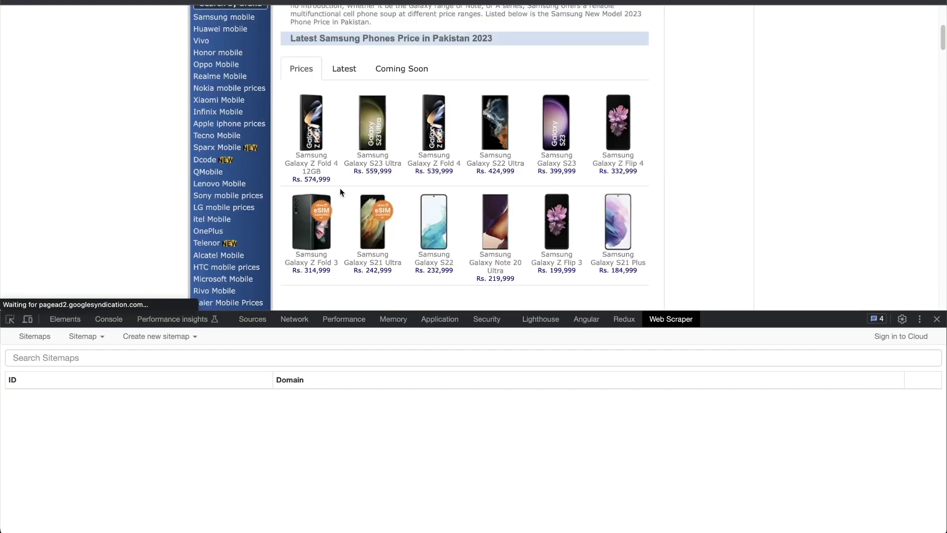
pyautogui.scroll(1, 340, 192)
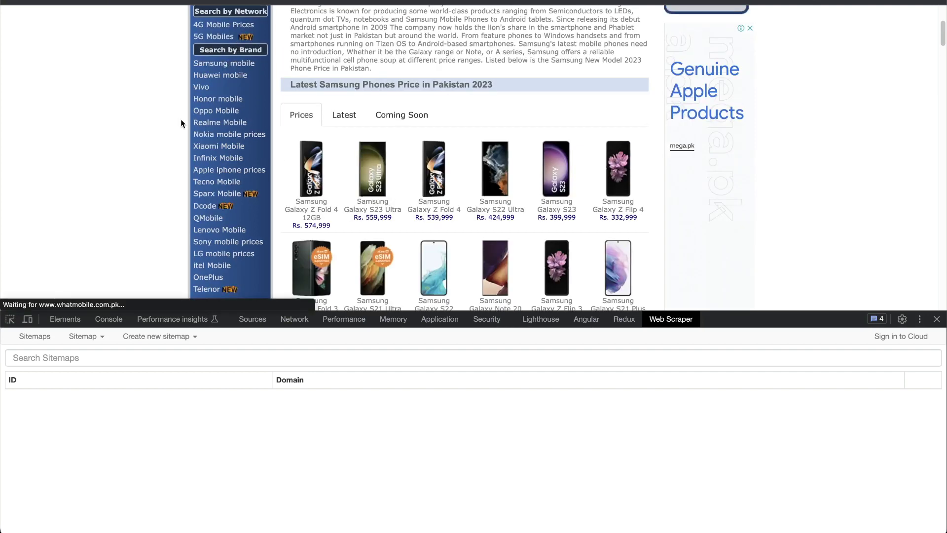
# - Open the Realme Mobile brand page from the Search by Brand list
pyautogui.click(220, 123)
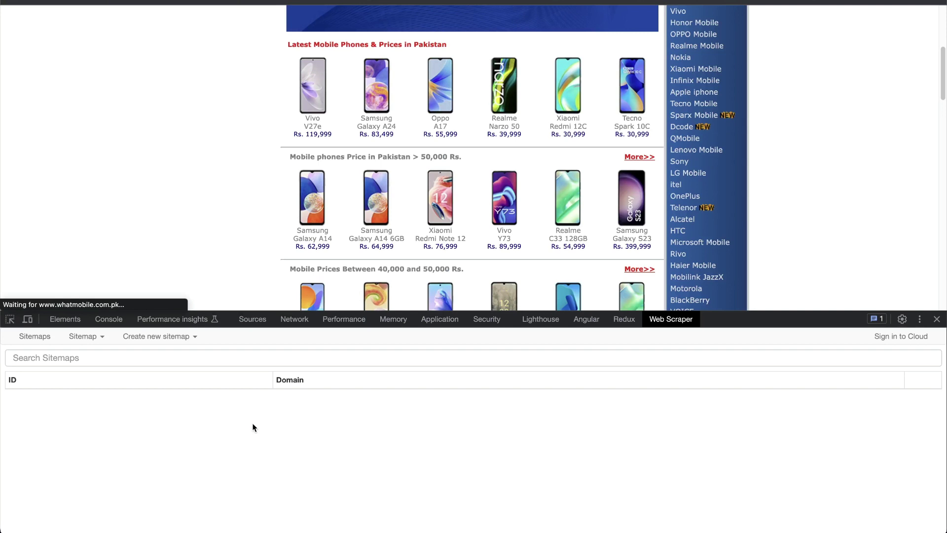
pyautogui.click(163, 336)
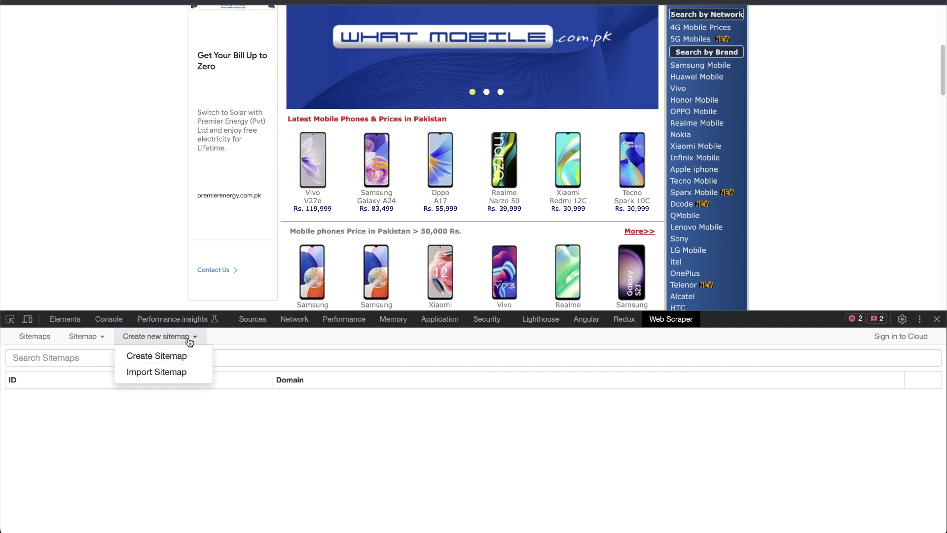
pyautogui.click(168, 356)
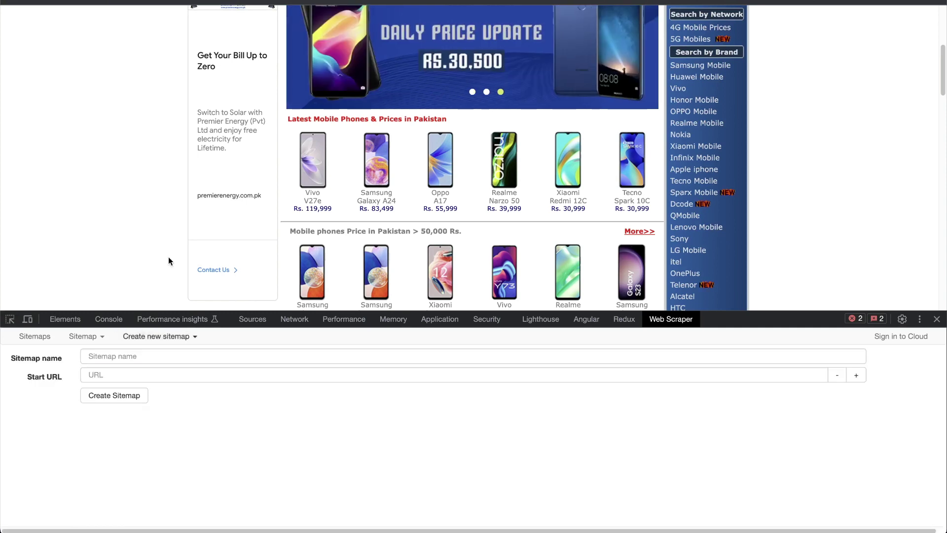
pyautogui.click(135, 376)
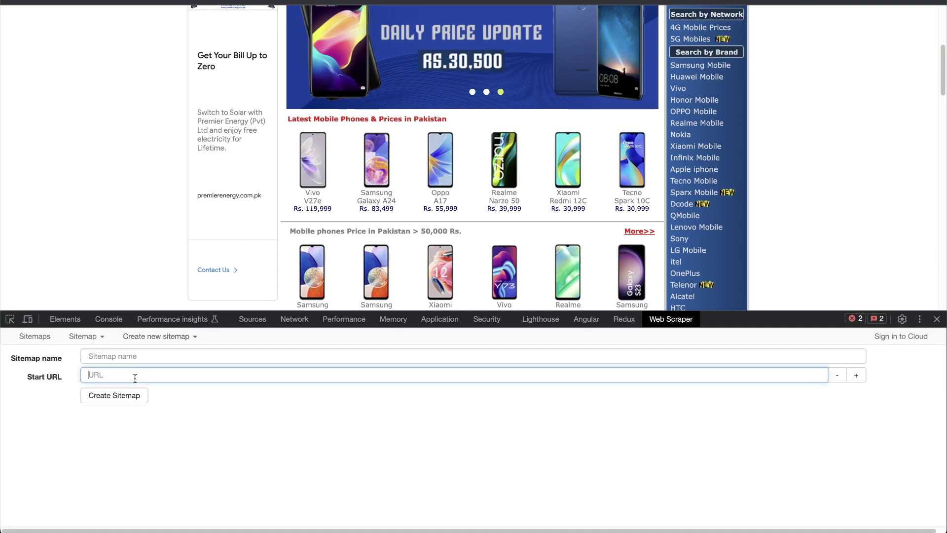
pyautogui.write('https://www.whatmobile.com.pk/')
pyautogui.hotkey('shift', 'Tab')
pyautogui.write('What')
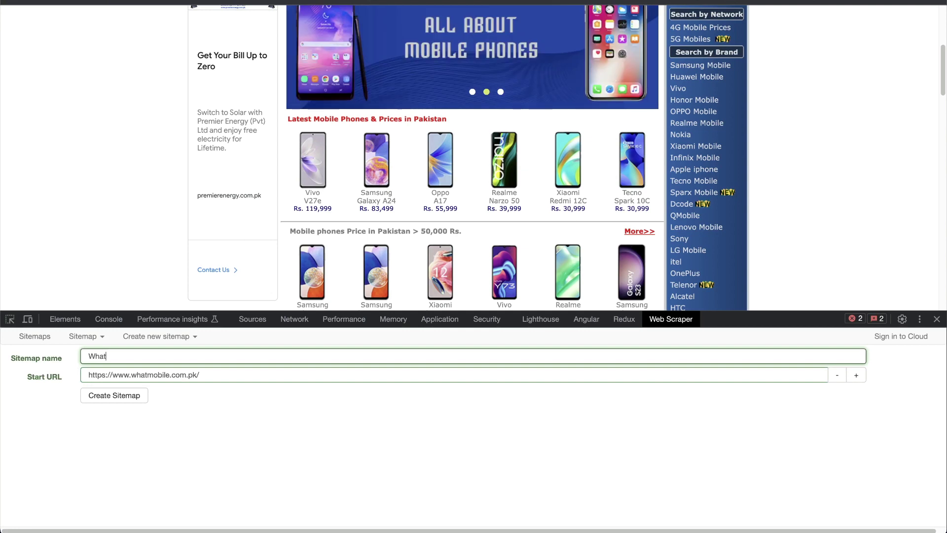
pyautogui.write('mobile')
pyautogui.click(122, 397)
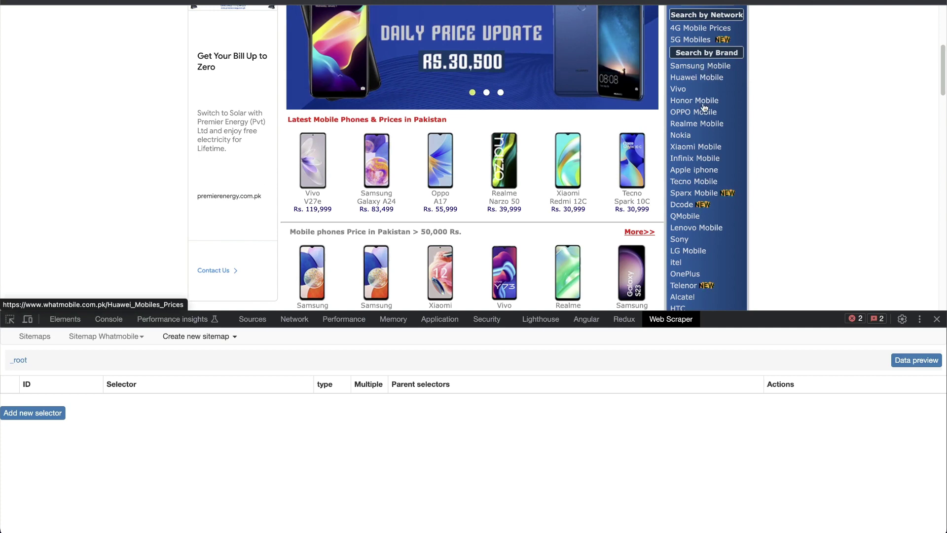
# - Add a new selector with the id brands, set its type to Link and allow multiple matches
pyautogui.click(29, 415)
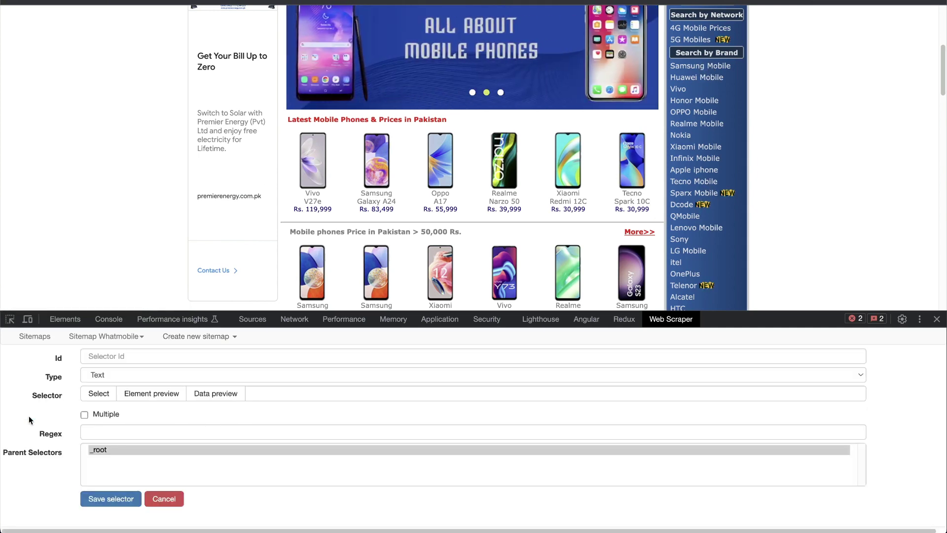
pyautogui.click(145, 358)
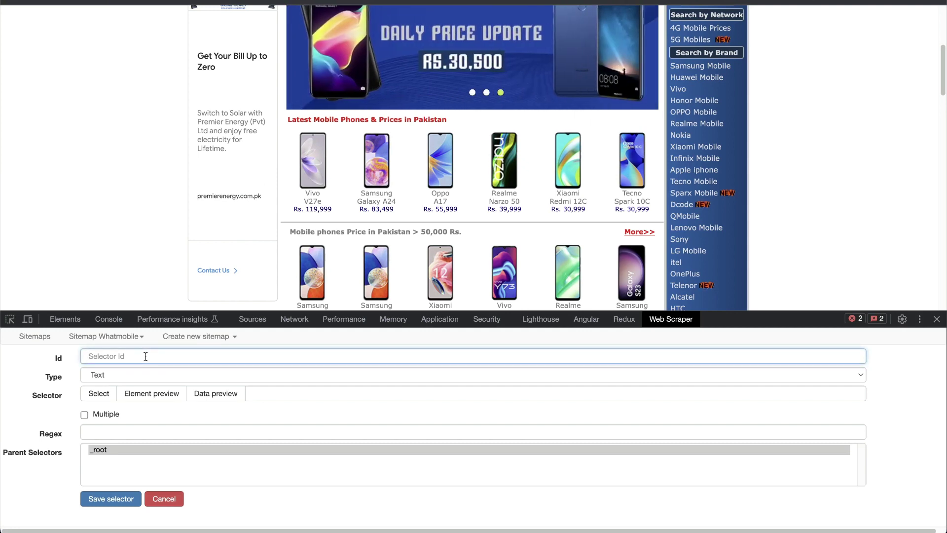
pyautogui.write('brands')
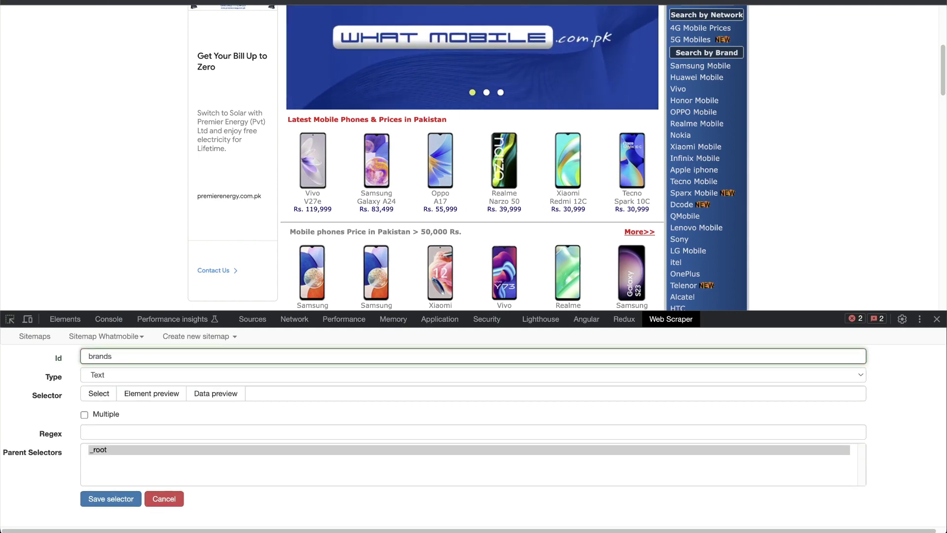
pyautogui.click(130, 376)
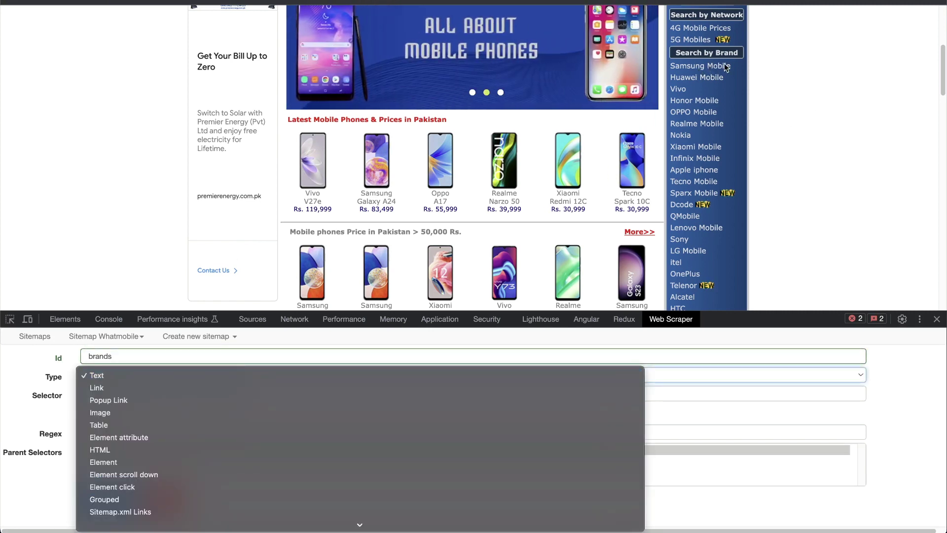
pyautogui.click(106, 388)
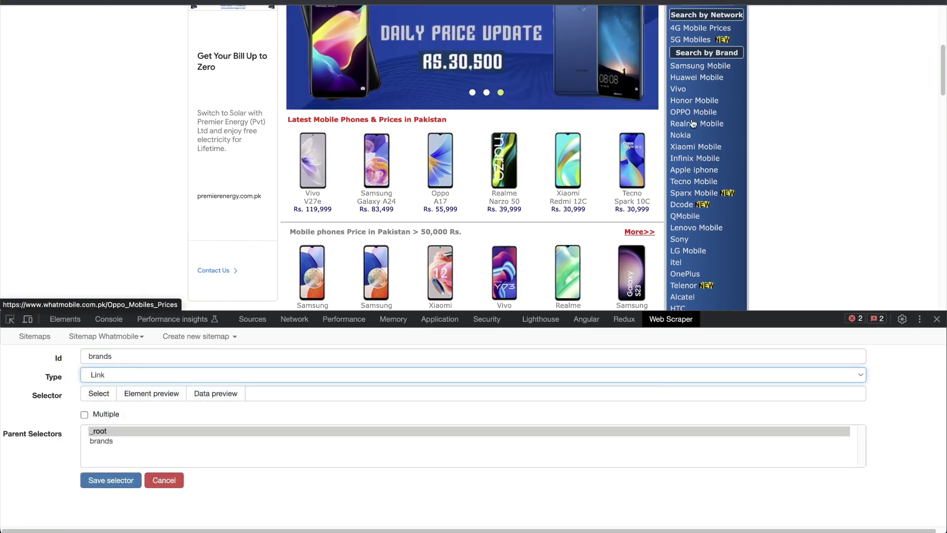
pyautogui.click(84, 415)
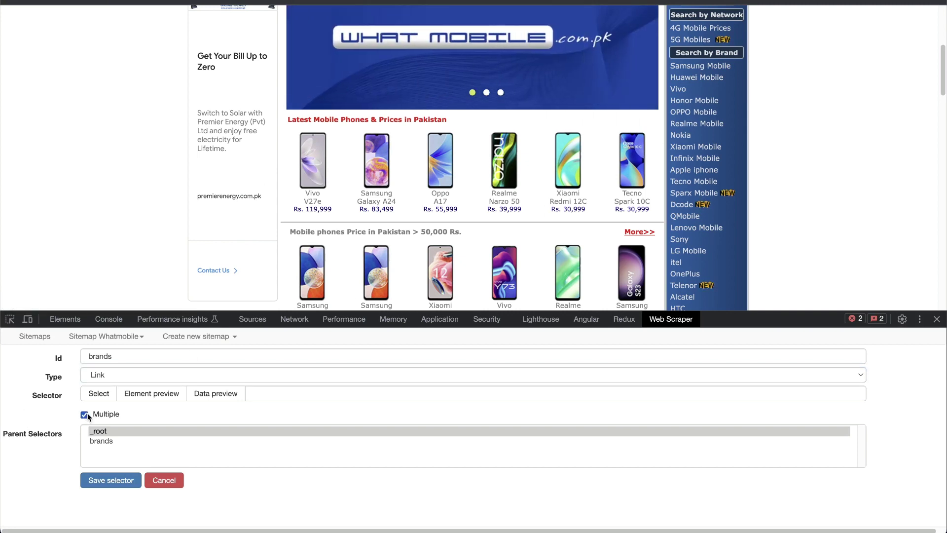
# - Pick the Samsung and Huawei links so the selector covers the whole Search by Brand list, check the highlighted links, and finish selecting
pyautogui.click(98, 395)
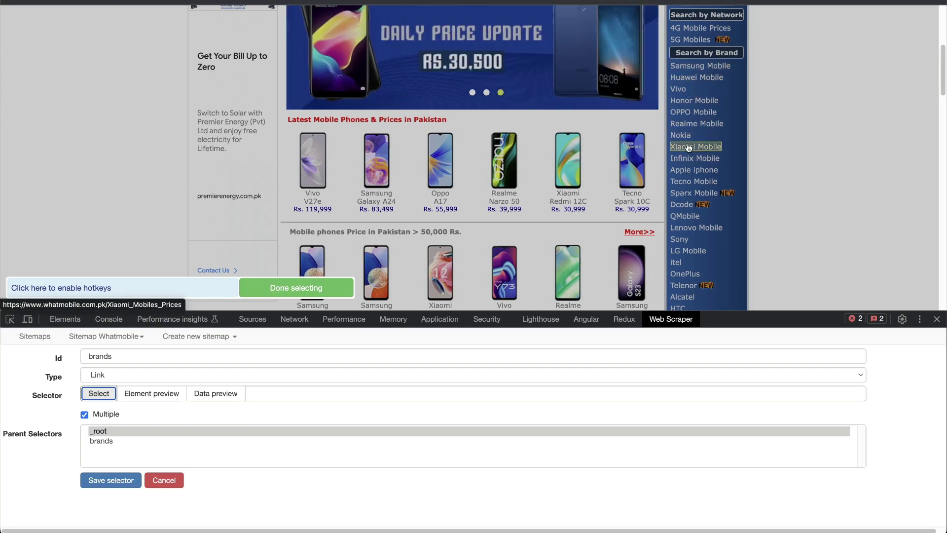
pyautogui.click(703, 68)
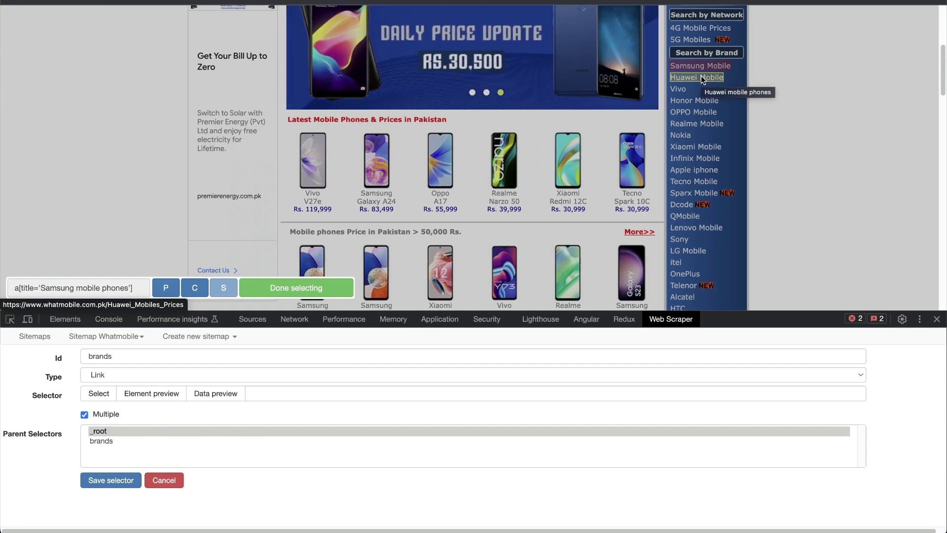
pyautogui.click(702, 79)
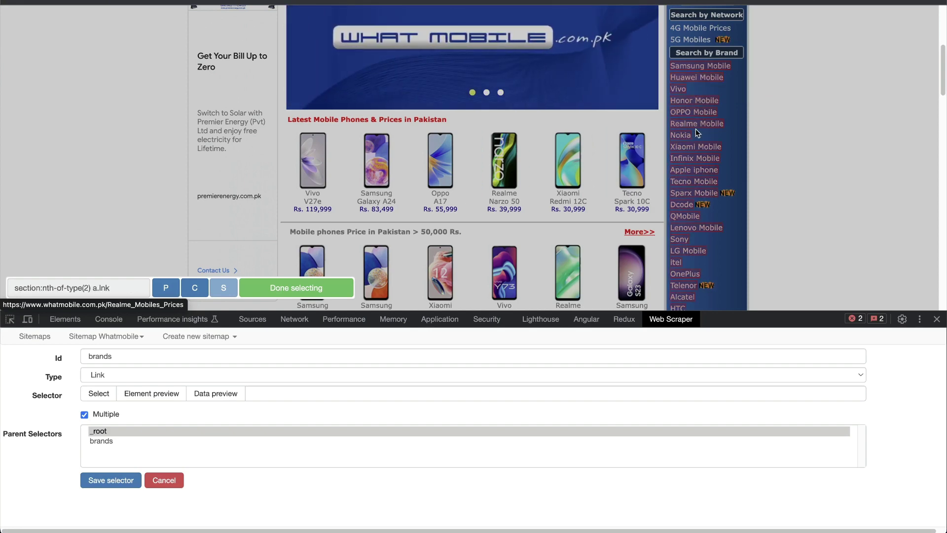
pyautogui.scroll(-15, 697, 135)
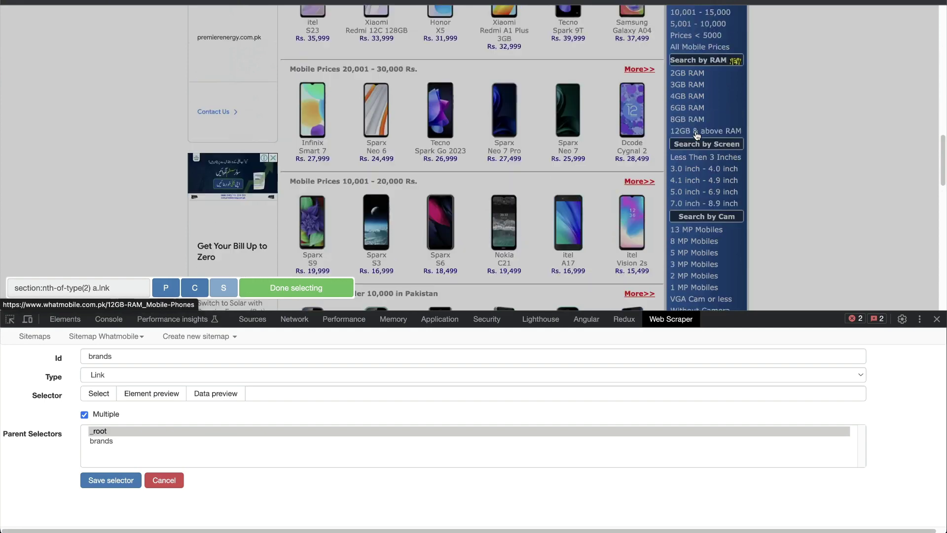
pyautogui.scroll(3, 705, 121)
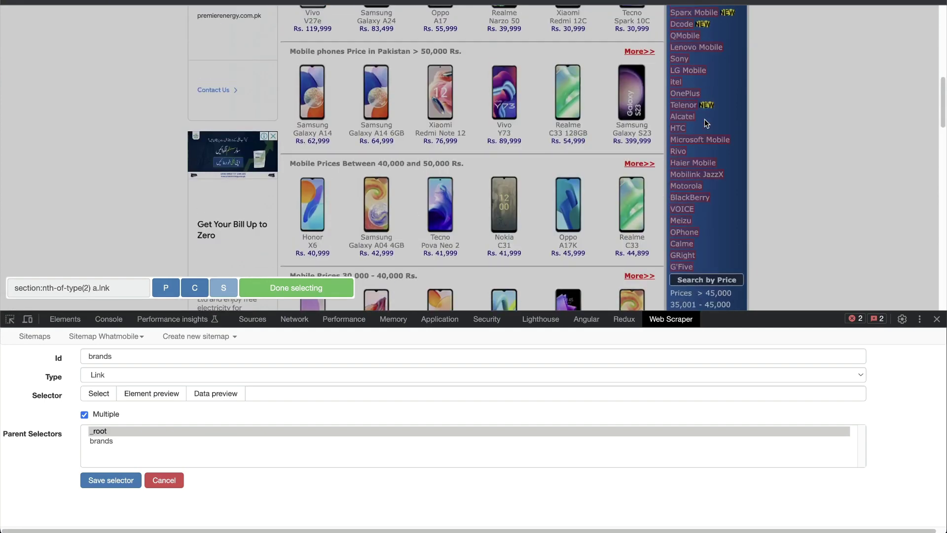
pyautogui.scroll(3, 706, 119)
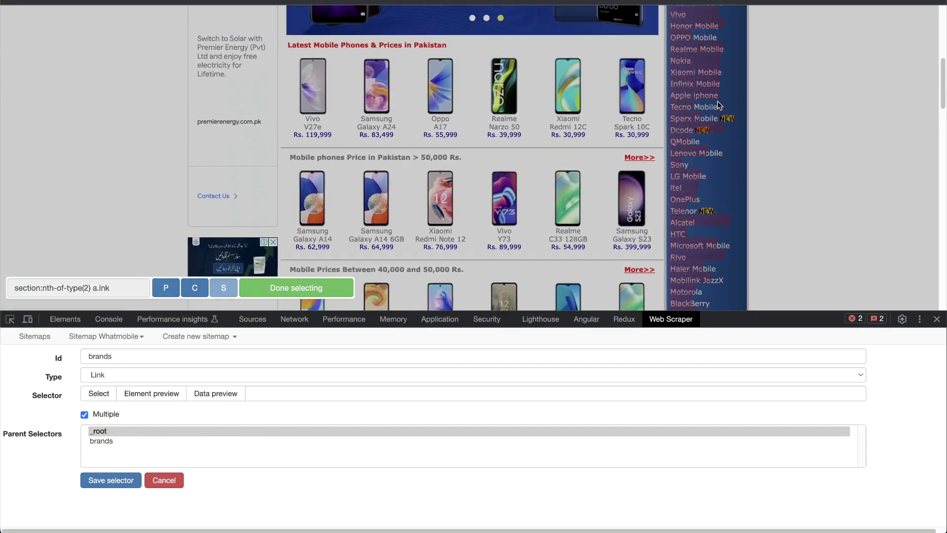
pyautogui.scroll(1, 719, 104)
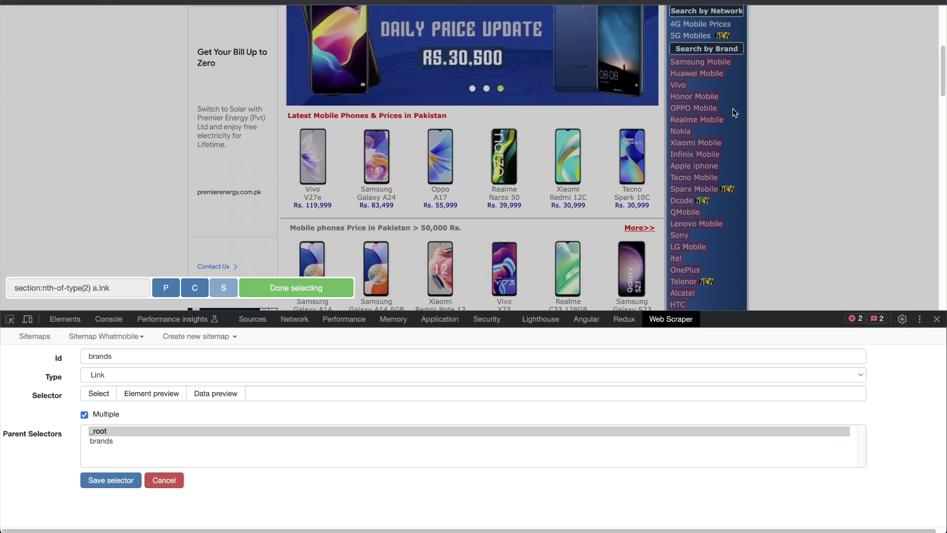
pyautogui.click(272, 291)
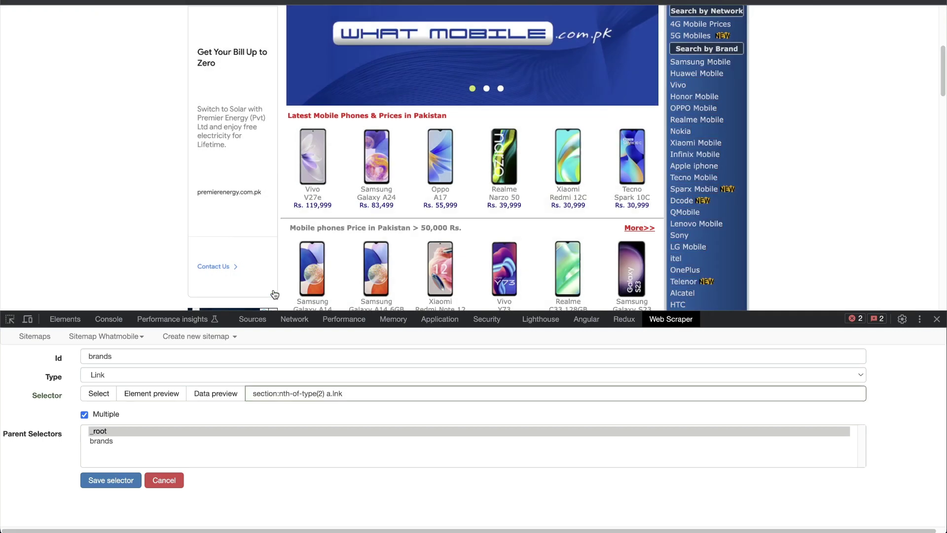
# - Review the generated selector section:nth-of-type(2) a.lnk and save the brands selector under _root
pyautogui.click(345, 393)
pyautogui.moveTo(345, 393); pyautogui.dragTo(249, 393)
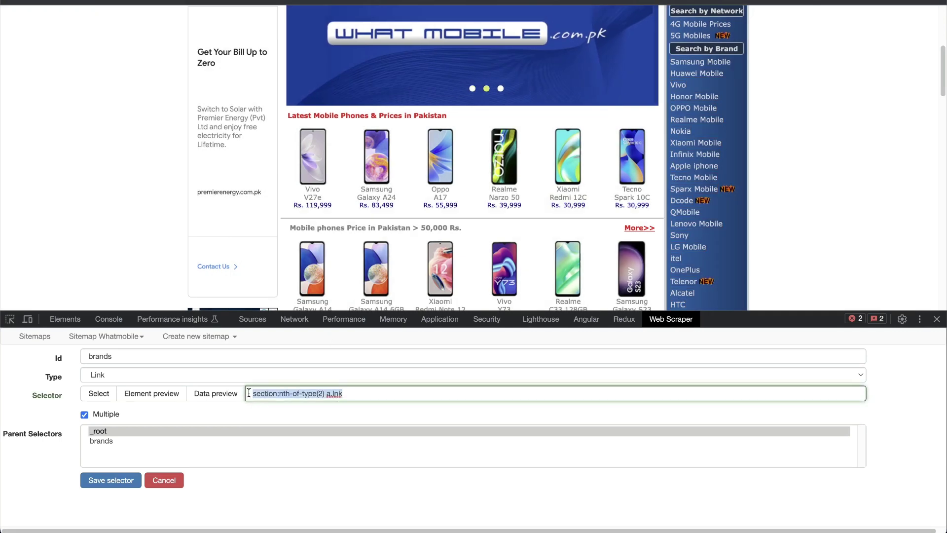
pyautogui.click(308, 393)
pyautogui.moveTo(308, 393); pyautogui.dragTo(343, 393)
pyautogui.click(343, 393)
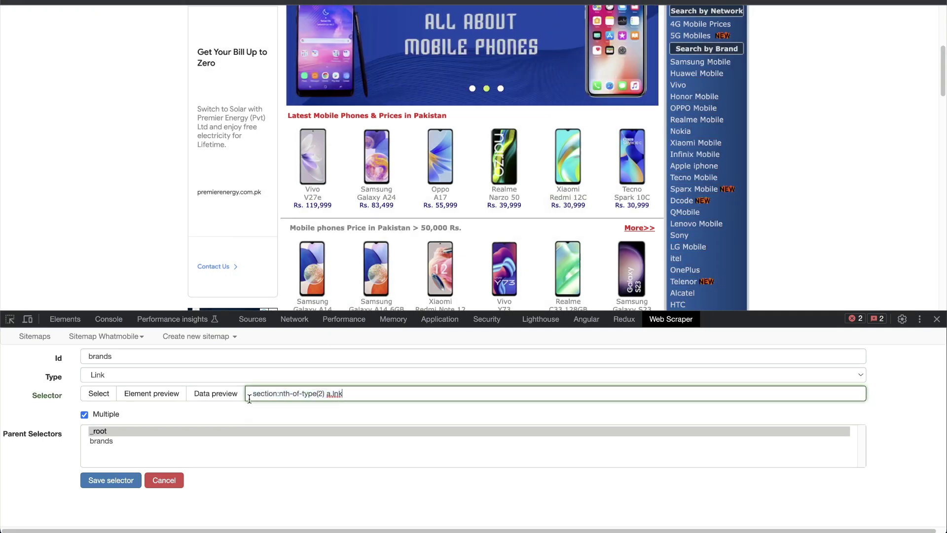
pyautogui.keyDown('shift'); pyautogui.click(252, 397); pyautogui.keyUp('shift')
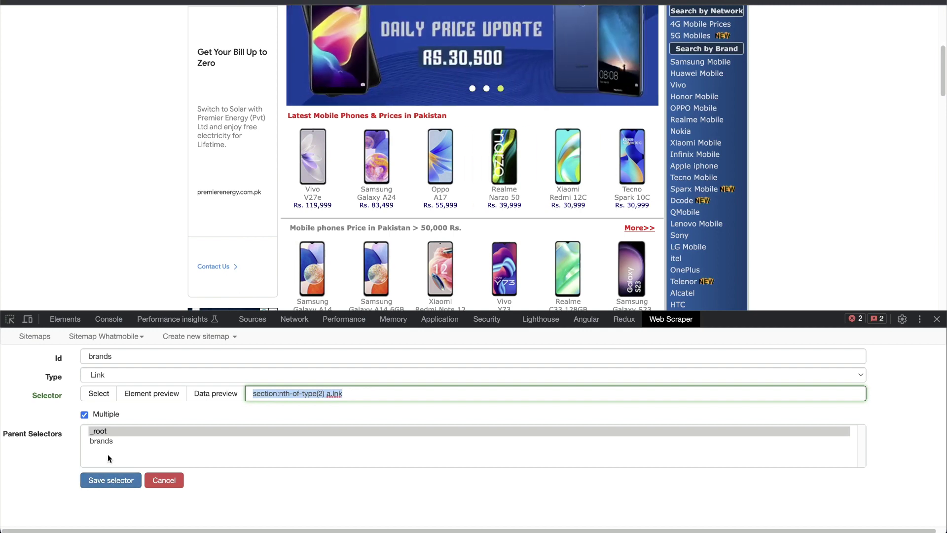
pyautogui.click(26, 466)
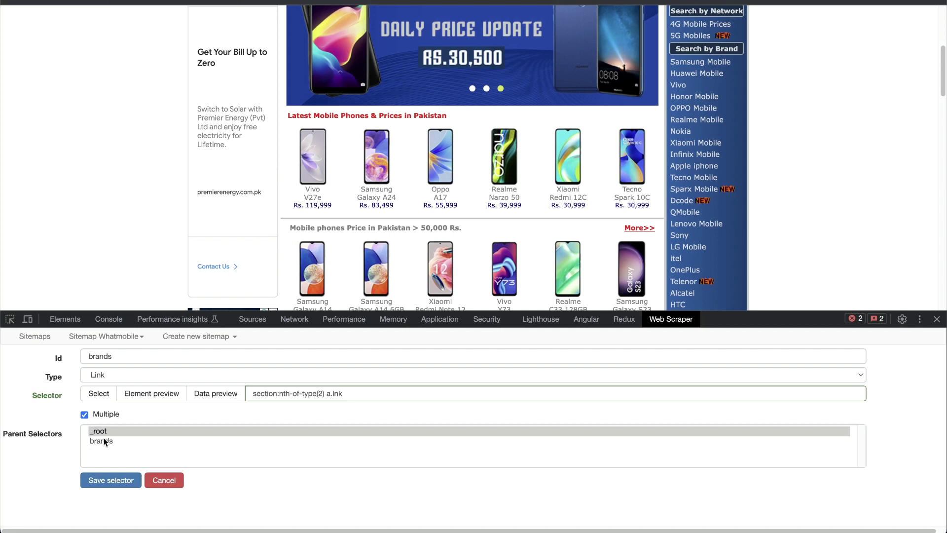
pyautogui.click(112, 479)
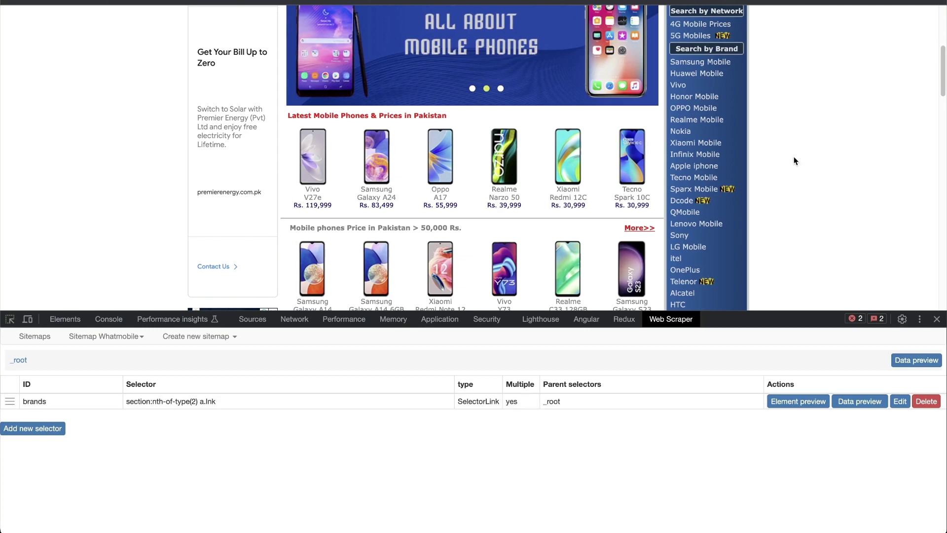
# - View the selector graph of the Whatmobile sitemap and expand its _root node
pyautogui.scroll(-1, 794, 156)
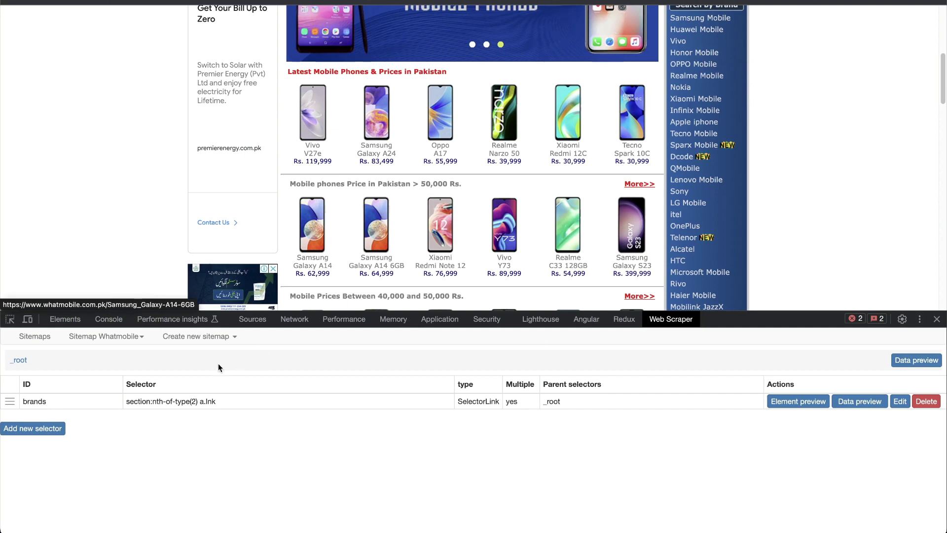
pyautogui.click(143, 338)
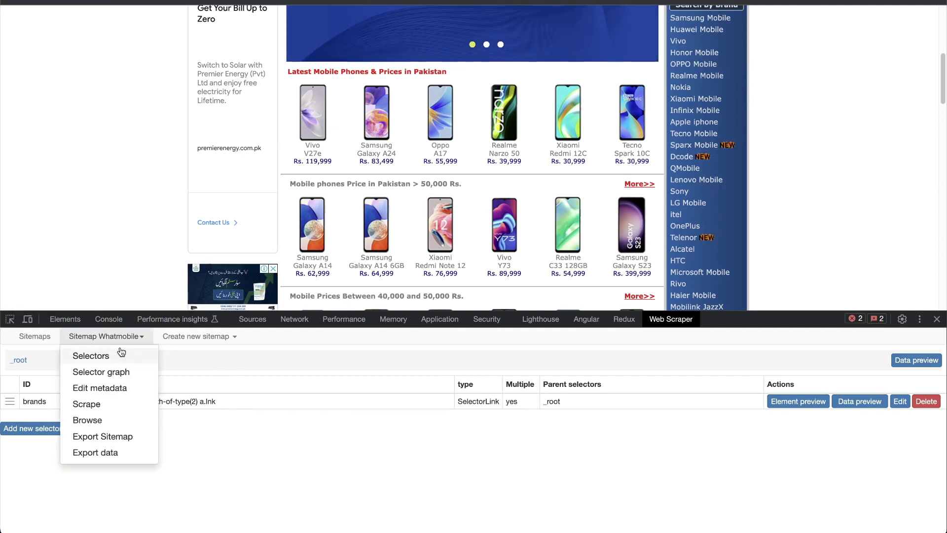
pyautogui.click(142, 357)
pyautogui.click(130, 337)
pyautogui.click(119, 373)
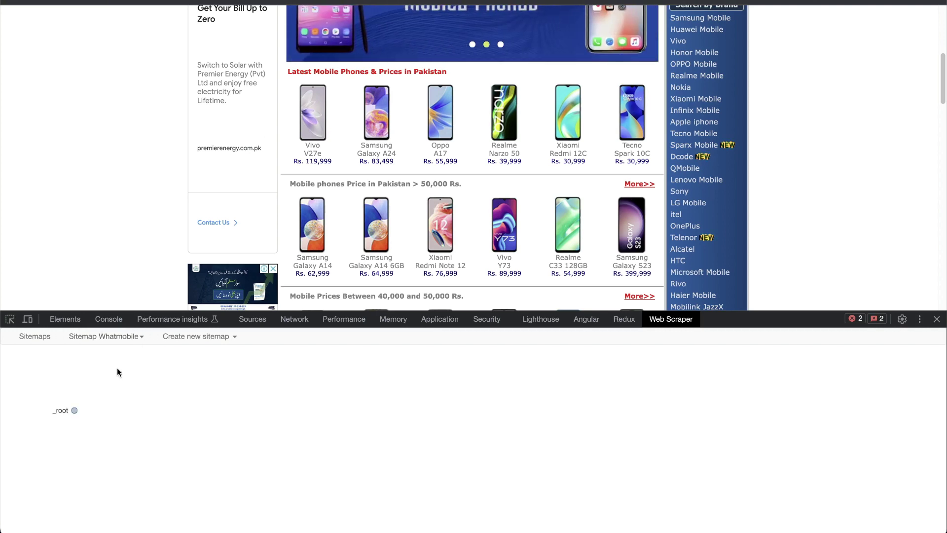
pyautogui.click(75, 411)
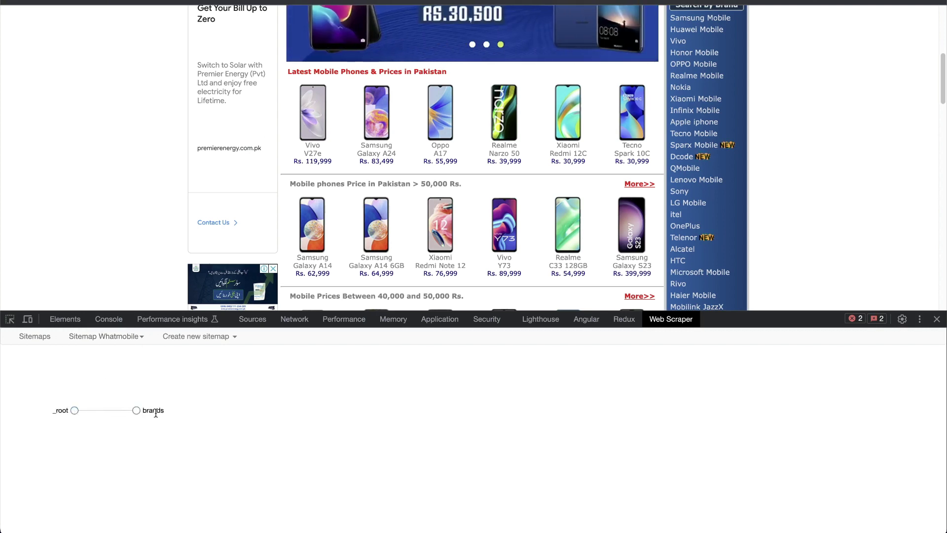
# - Start scraping the Whatmobile sitemap, keeping the request interval and page load delay at 2000 ms
pyautogui.click(141, 338)
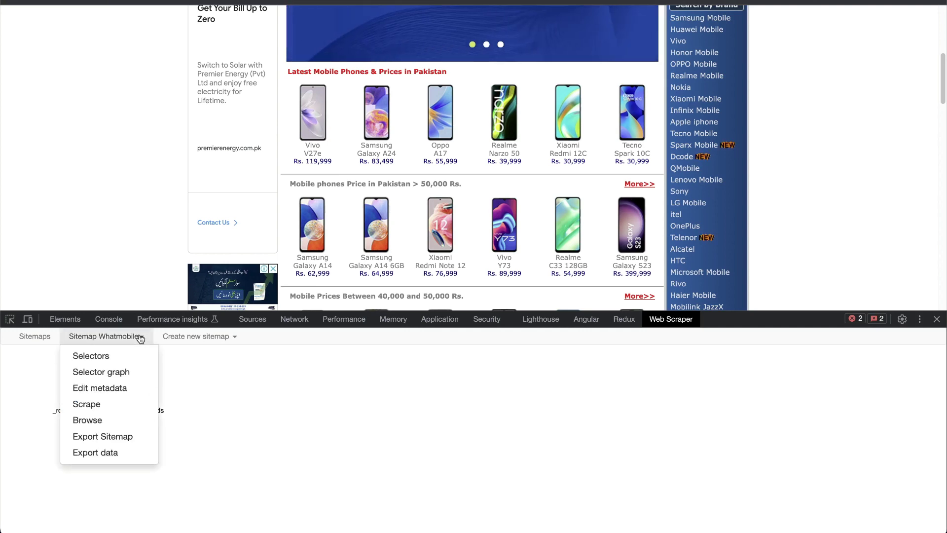
pyautogui.click(103, 405)
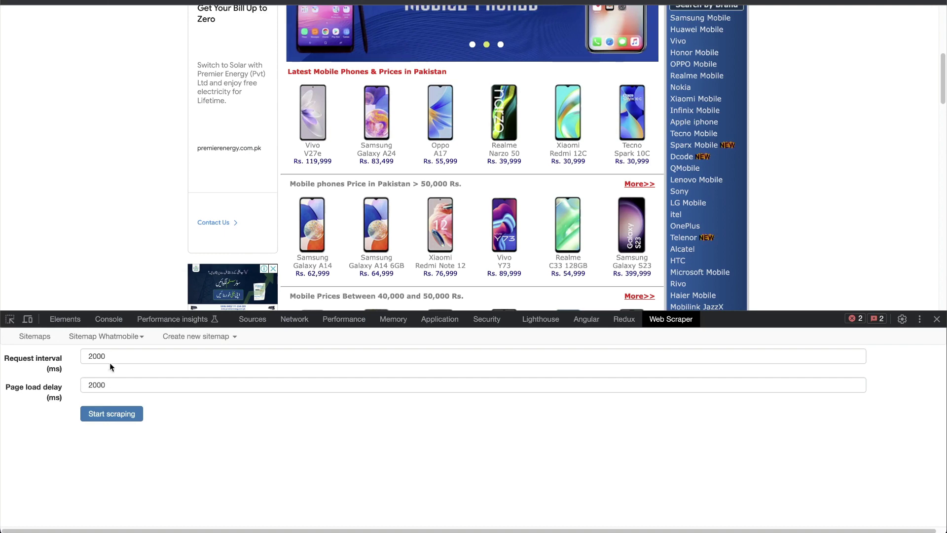
pyautogui.moveTo(106, 356); pyautogui.dragTo(82, 353)
pyautogui.click(198, 440)
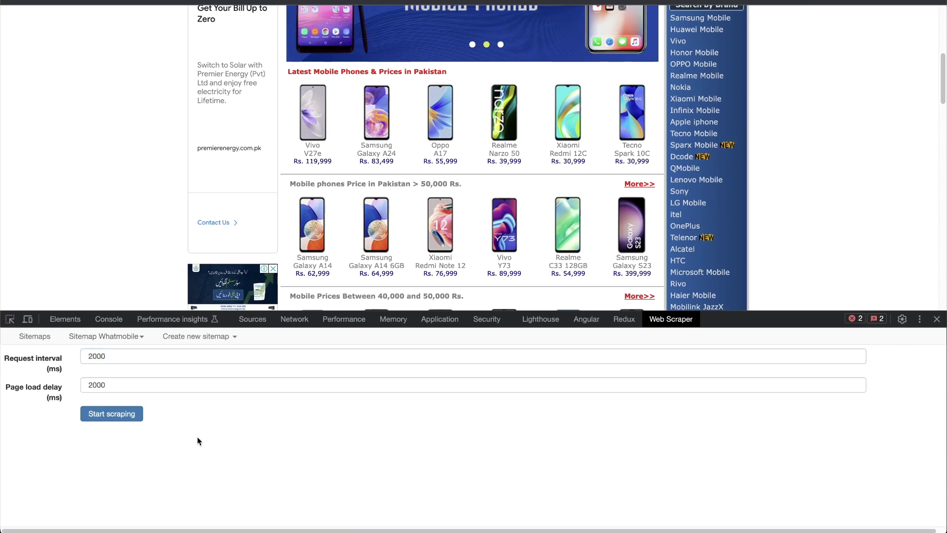
pyautogui.click(113, 414)
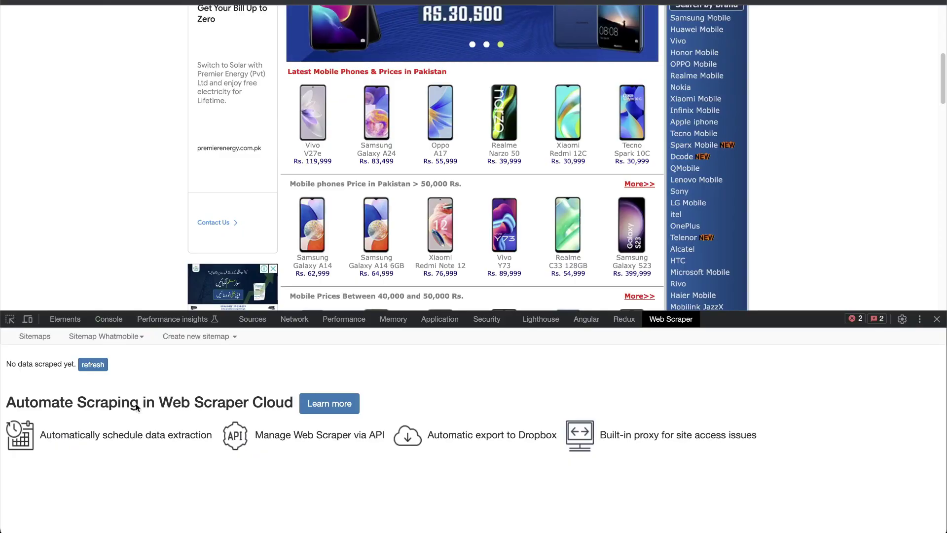
# - Look over the Web Scraper Cloud features and refresh the results to load the scraped brand names and links
pyautogui.moveTo(59, 402); pyautogui.dragTo(243, 402)
pyautogui.click(243, 400)
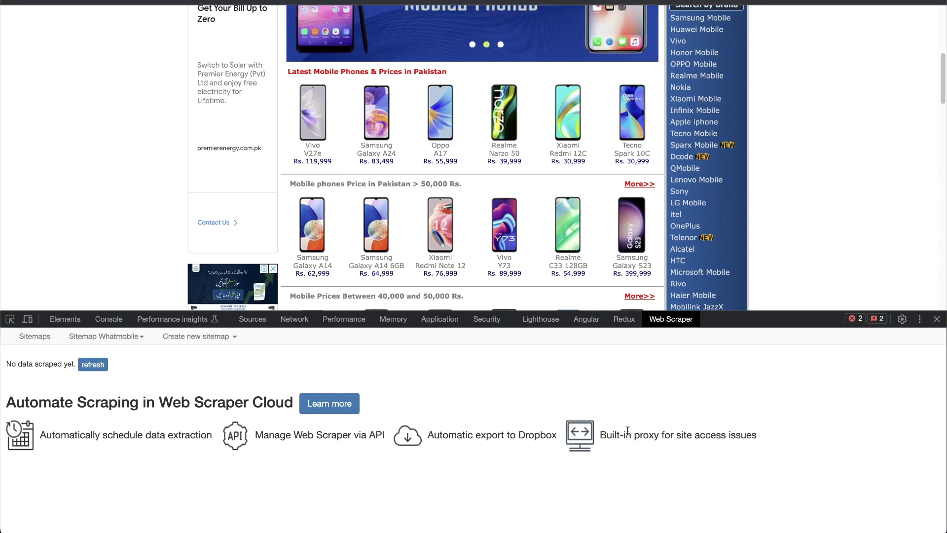
pyautogui.click(91, 365)
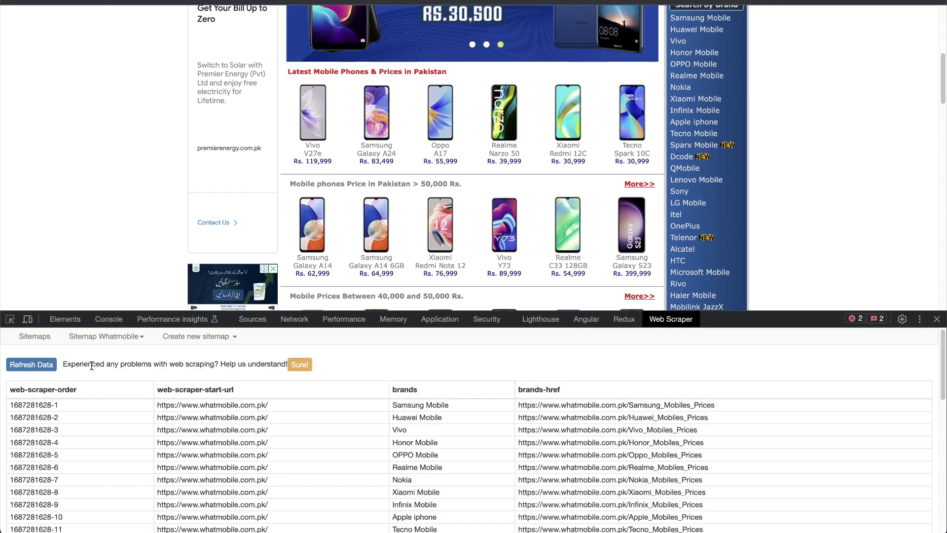
# - Look through the scraped brand names and their links, from the first row to the last
pyautogui.scroll(-5, 401, 404)
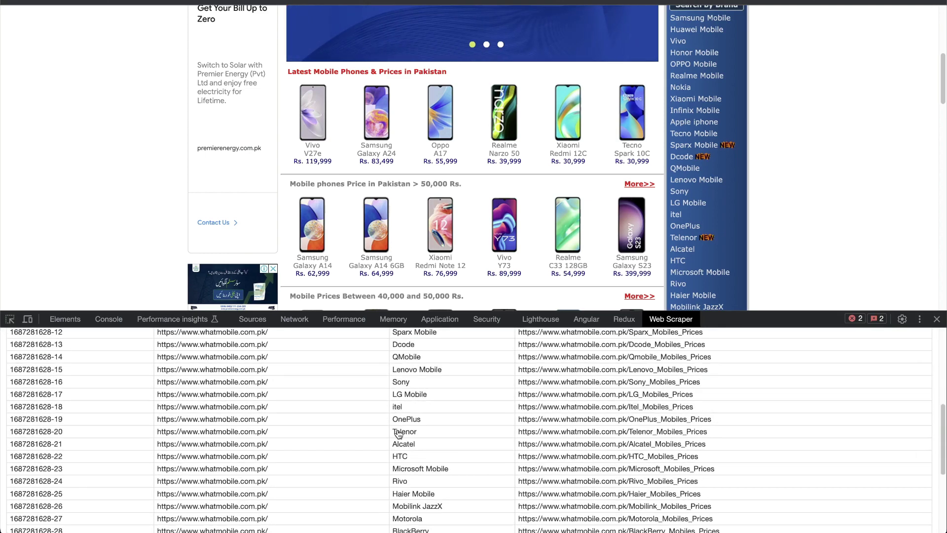
pyautogui.scroll(-5, 398, 434)
pyautogui.scroll(10, 399, 434)
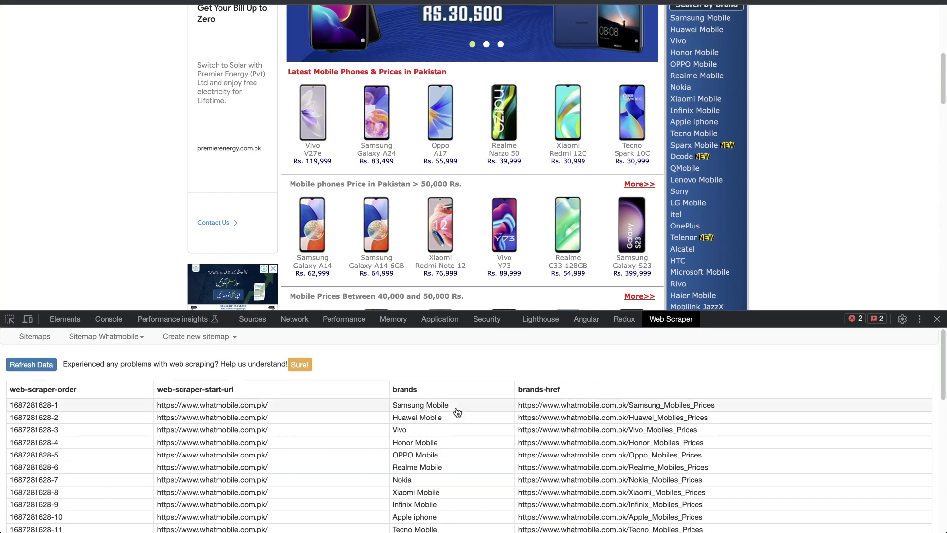
pyautogui.scroll(-3, 671, 402)
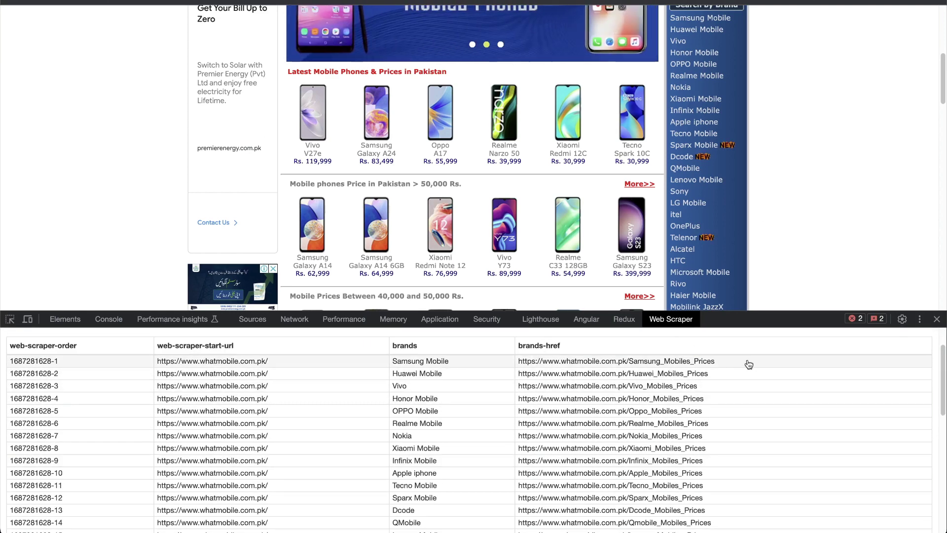
pyautogui.scroll(-5, 662, 409)
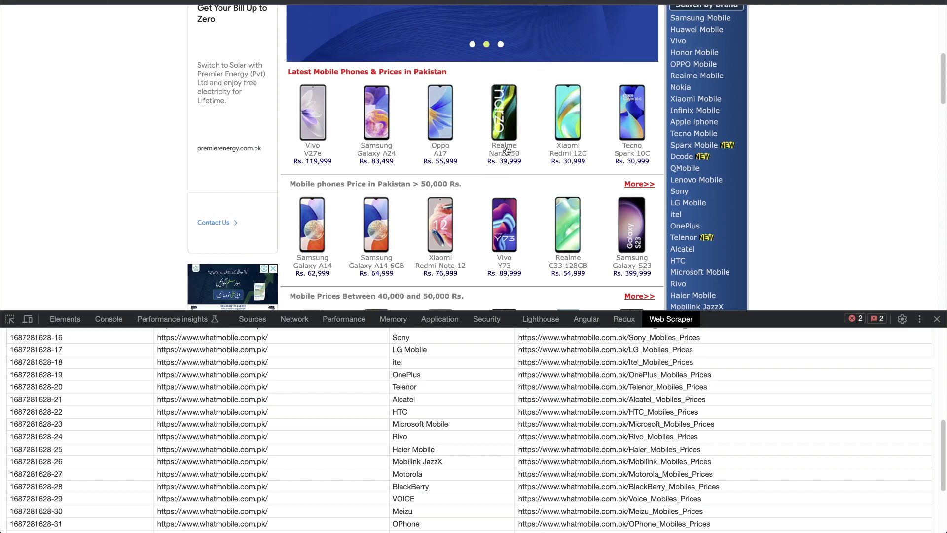
pyautogui.scroll(-3, 642, 440)
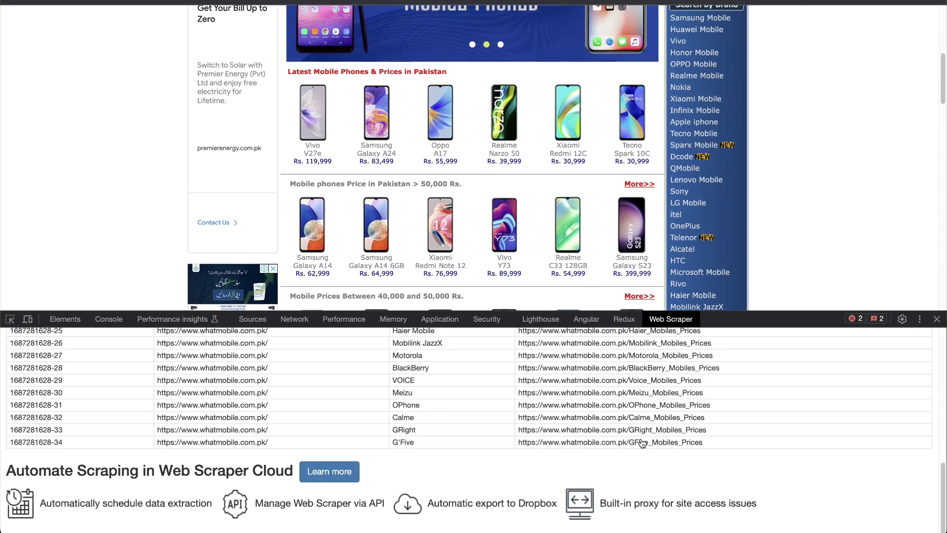
pyautogui.scroll(10, 642, 443)
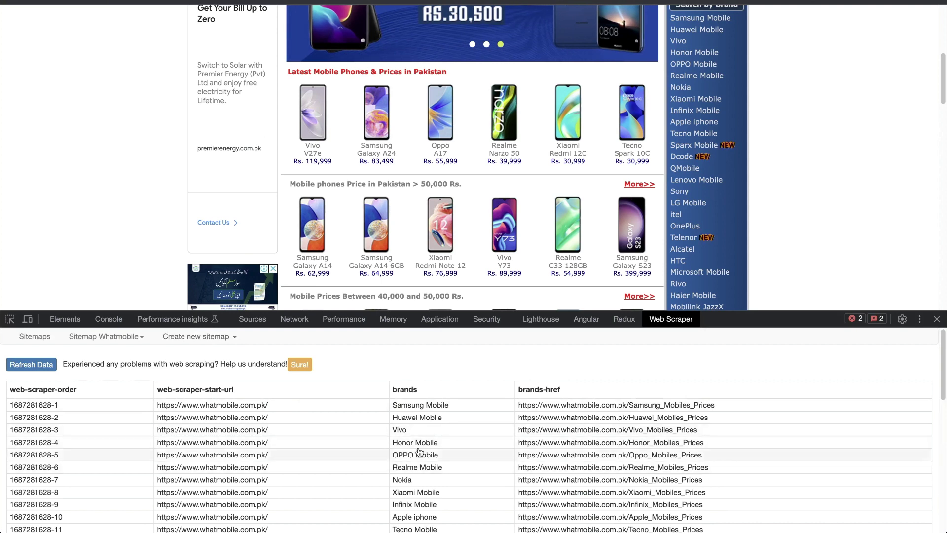
# - Open the data export options of the Whatmobile sitemap to view the available download formats
pyautogui.click(178, 339)
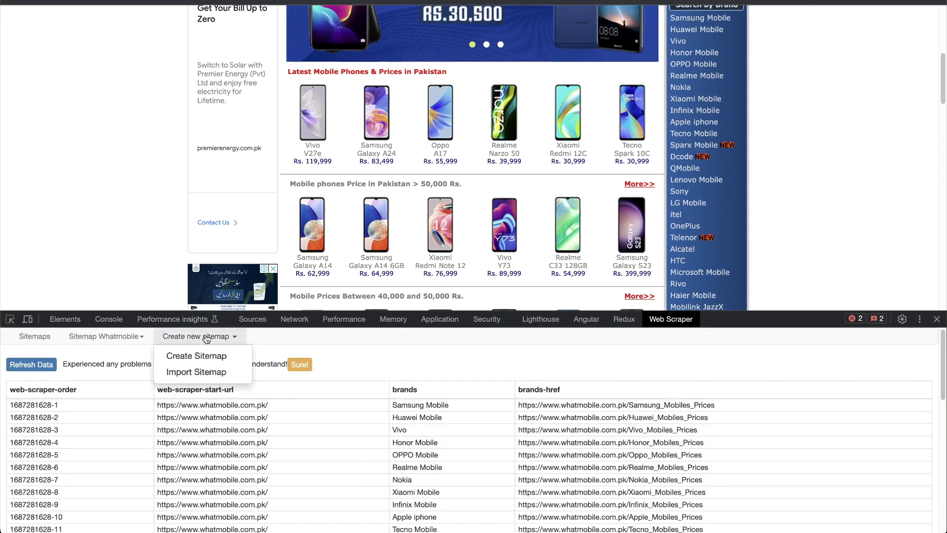
pyautogui.click(143, 339)
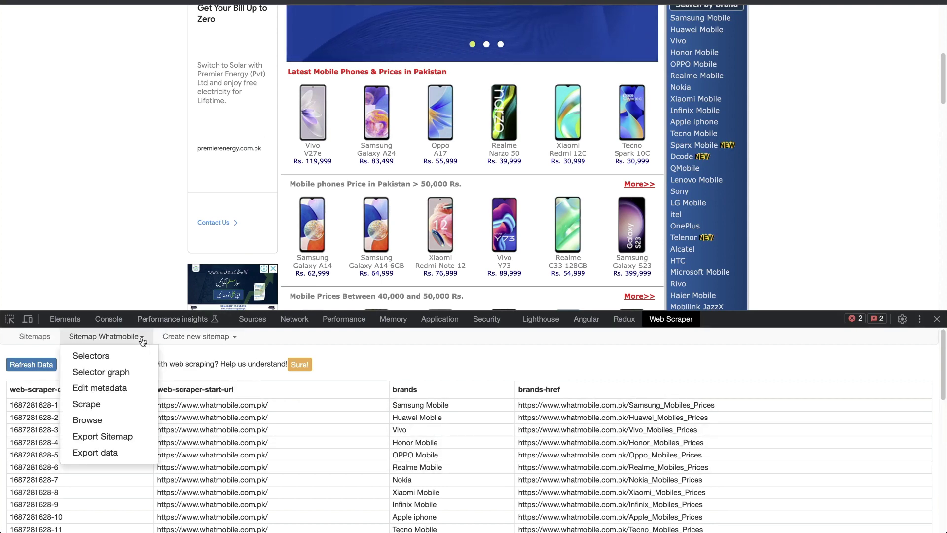
pyautogui.click(111, 457)
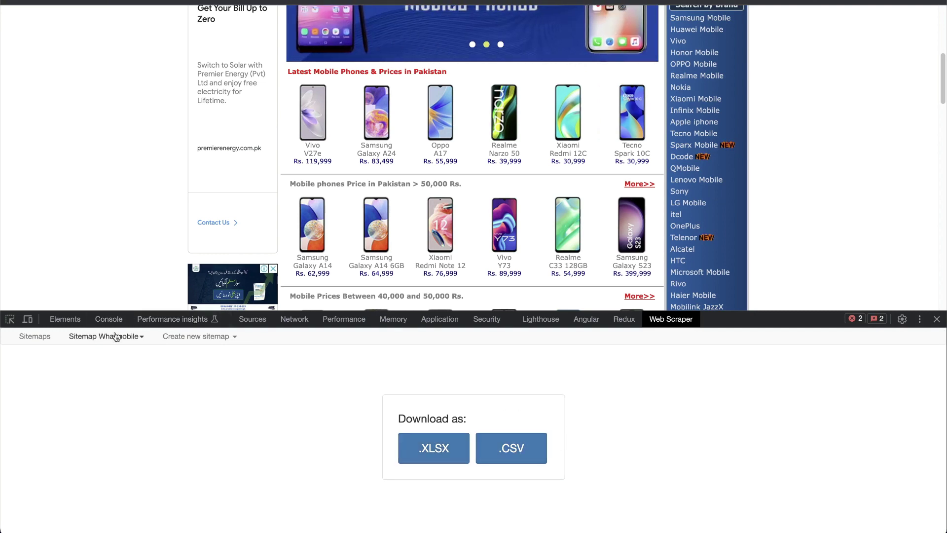
# - Reopen the Whatmobile sitemap, go into its brands selector, and bring up the Samsung phone listing on the WhatMobile site
pyautogui.click(49, 337)
pyautogui.click(36, 396)
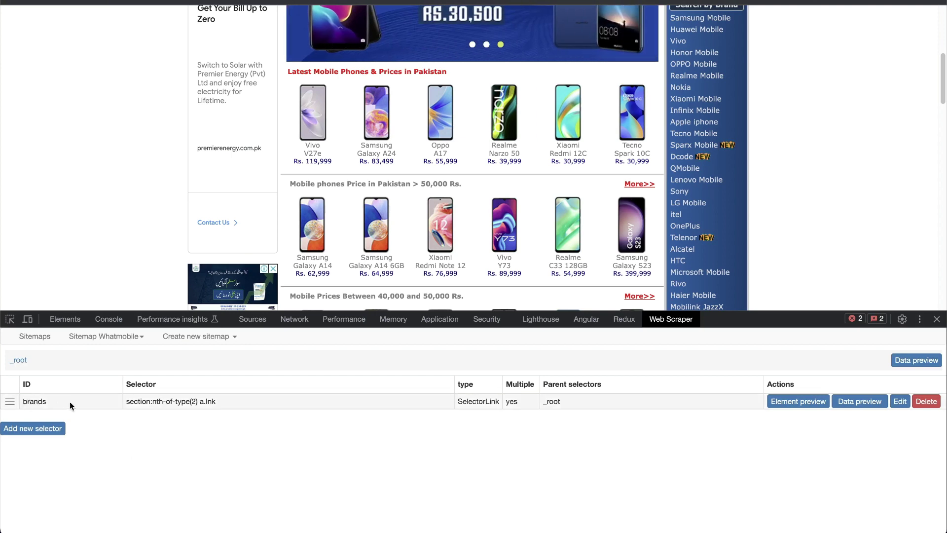
pyautogui.scroll(1, 785, 143)
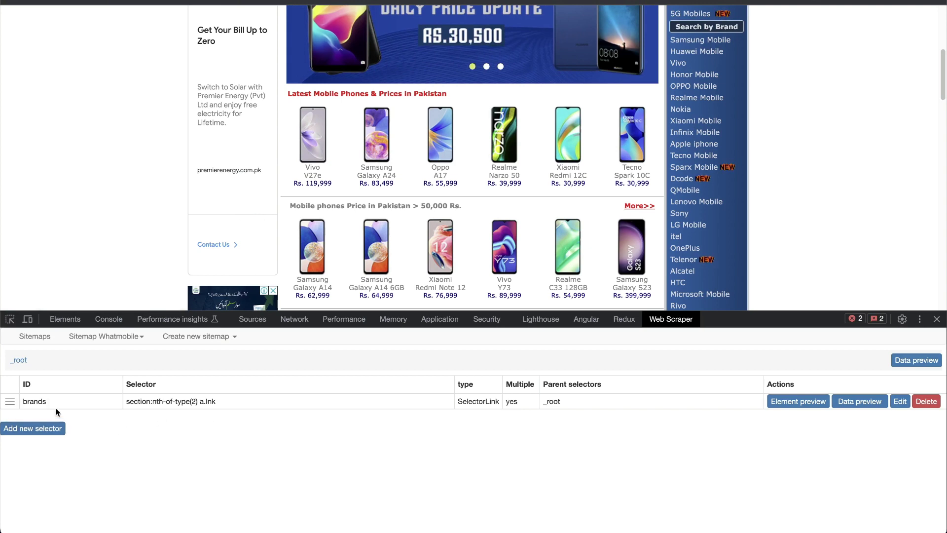
pyautogui.click(175, 402)
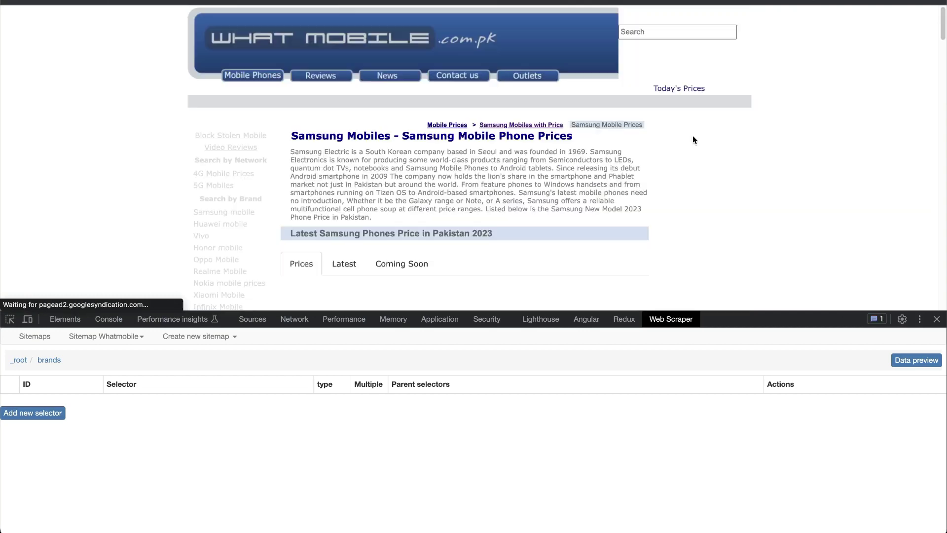
pyautogui.scroll(-2, 798, 197)
pyautogui.scroll(-4, 798, 200)
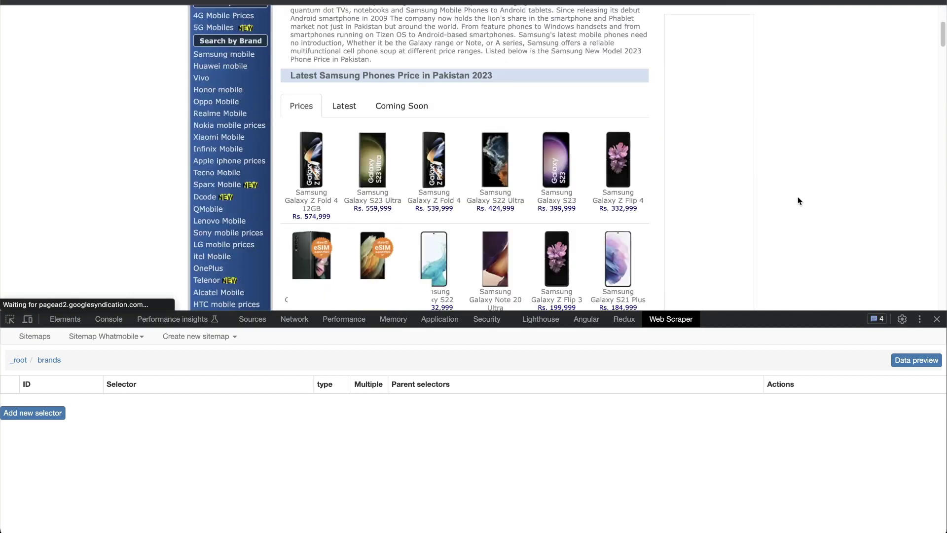
pyautogui.scroll(1, 797, 196)
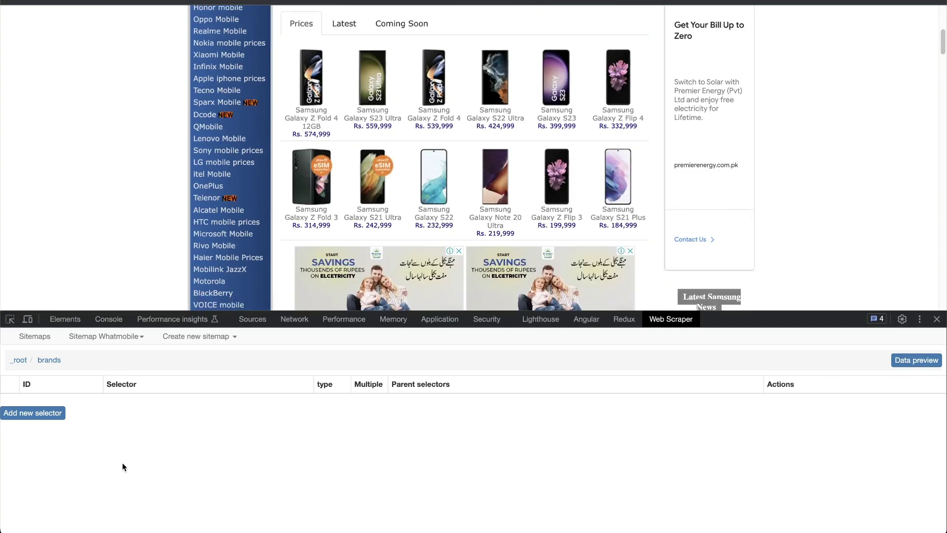
# - Add a selector with the ID title inside brands, with type Text and multiple results enabled
pyautogui.click(35, 413)
pyautogui.click(140, 357)
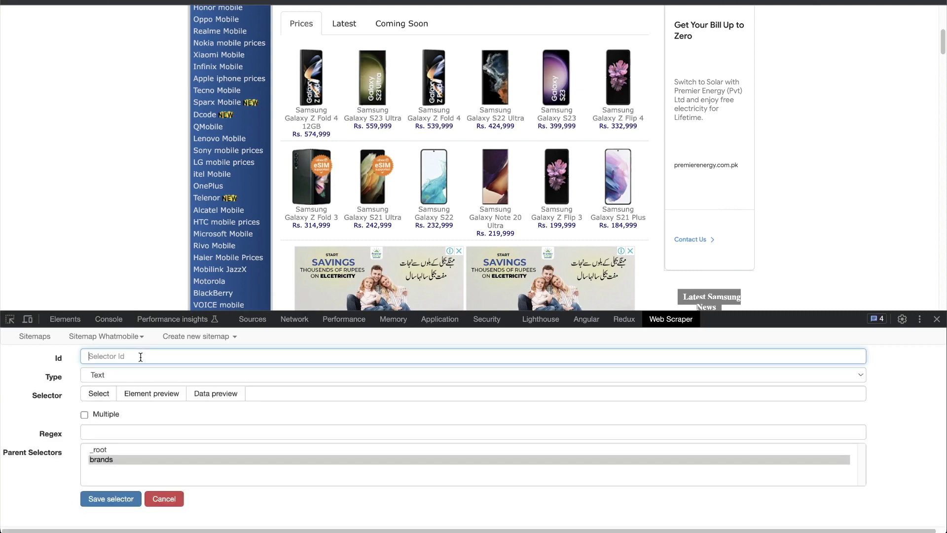
pyautogui.write('title')
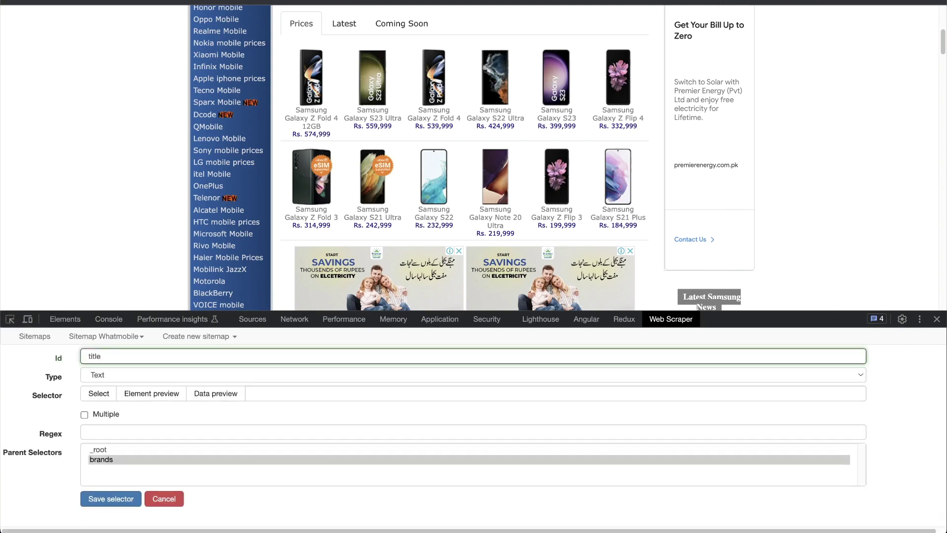
pyautogui.click(132, 375)
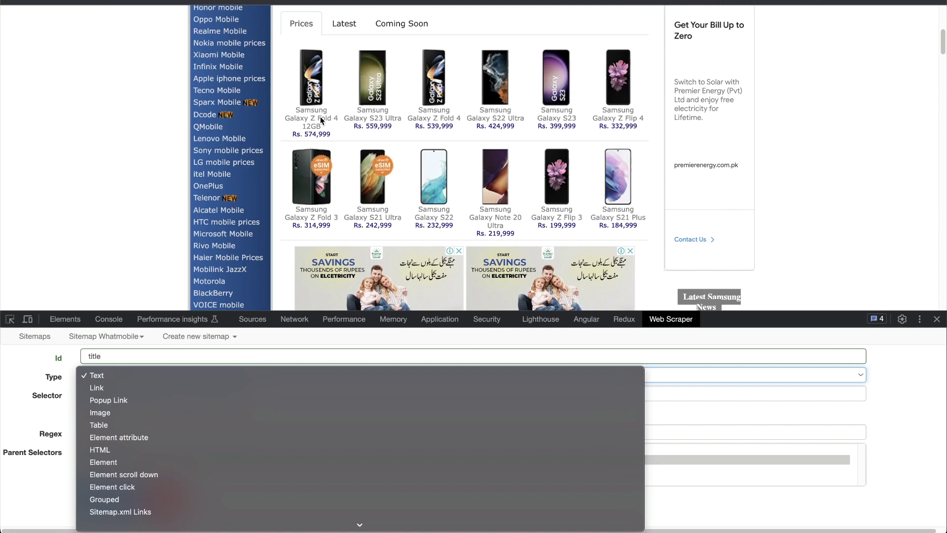
pyautogui.click(104, 375)
pyautogui.click(84, 414)
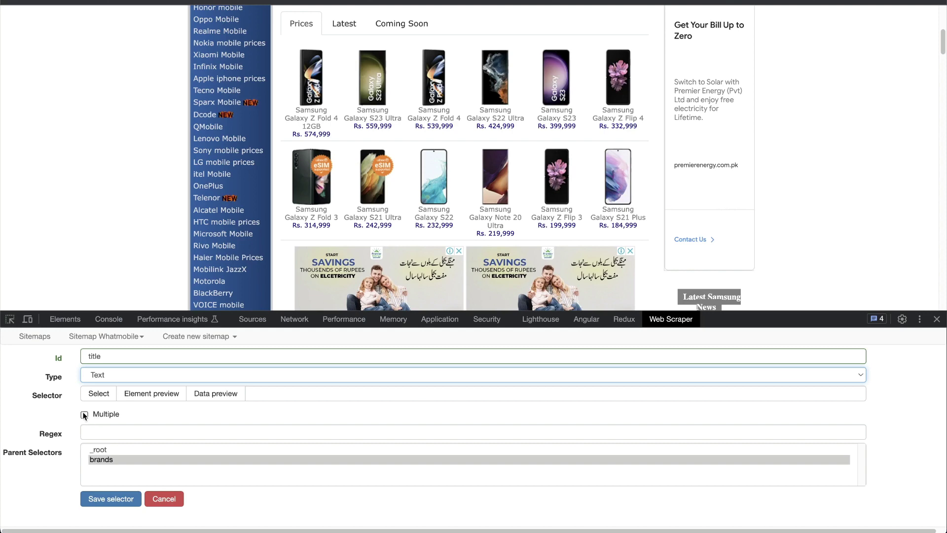
# - Pick the Samsung Galaxy Z Fold 4 12GB and Galaxy S23 Ultra names as samples so the title selector covers all phone names
pyautogui.click(99, 393)
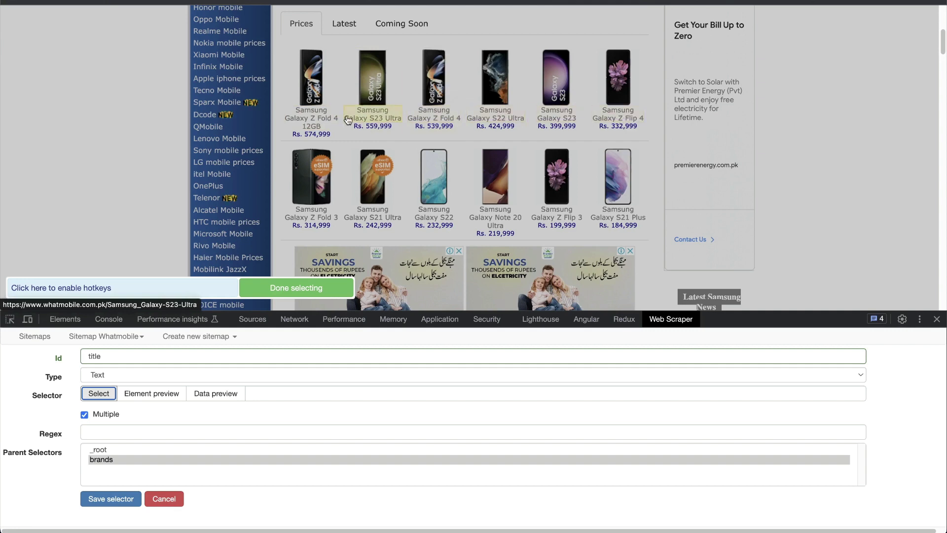
pyautogui.click(322, 120)
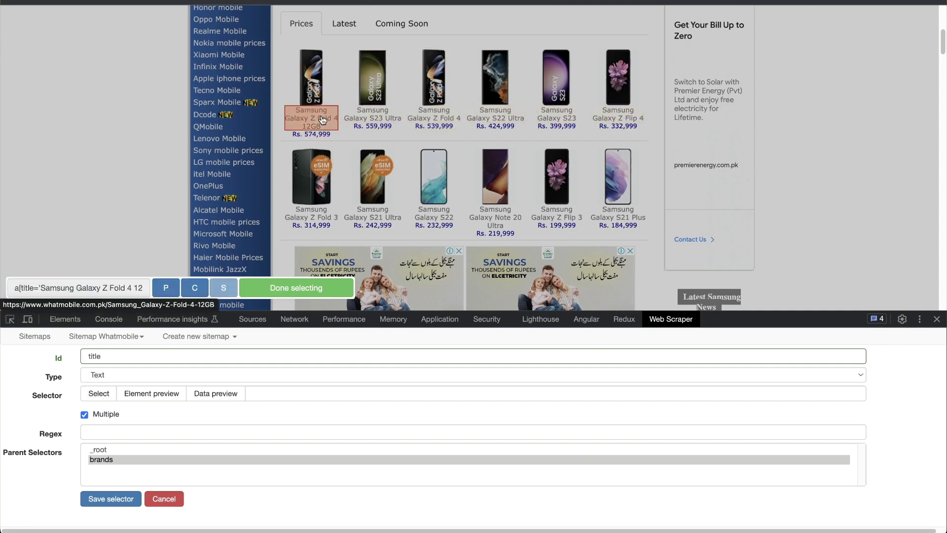
pyautogui.click(375, 120)
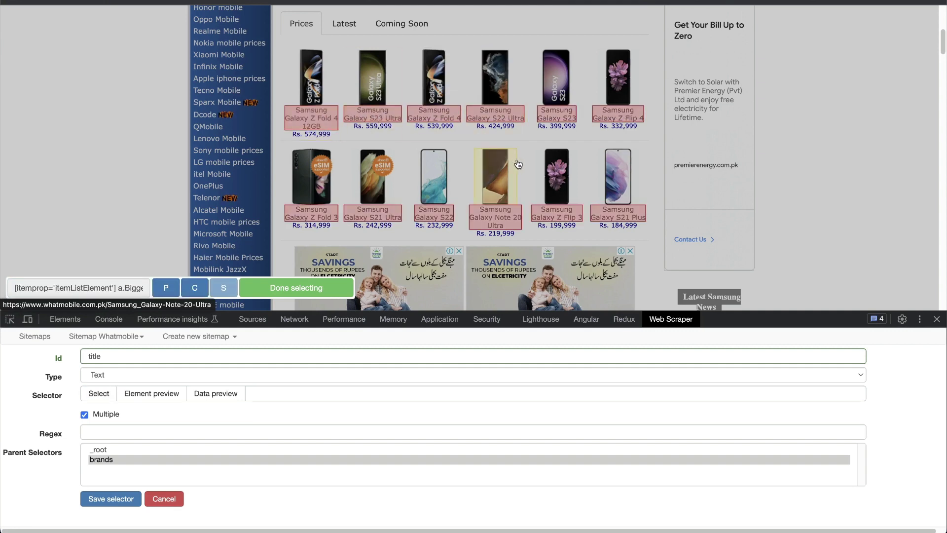
pyautogui.scroll(-6, 529, 180)
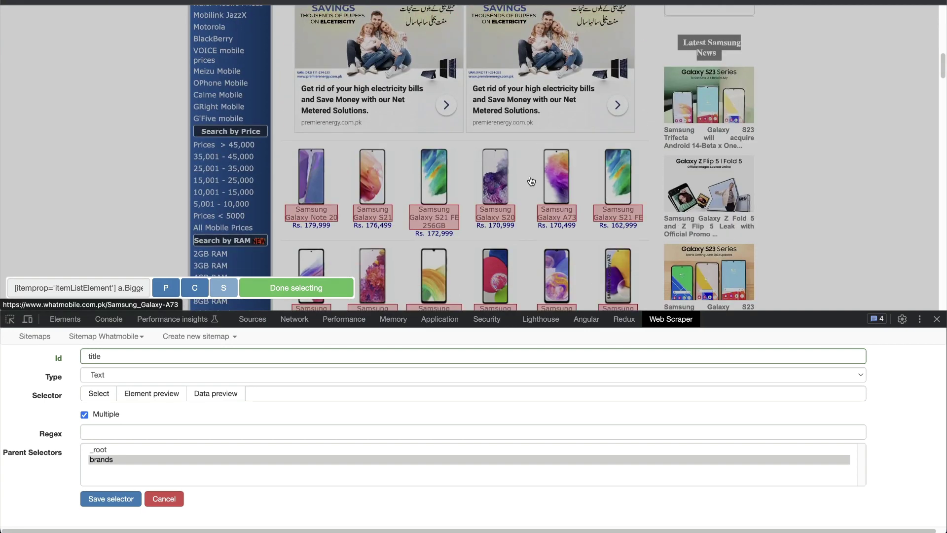
pyautogui.scroll(-5, 530, 176)
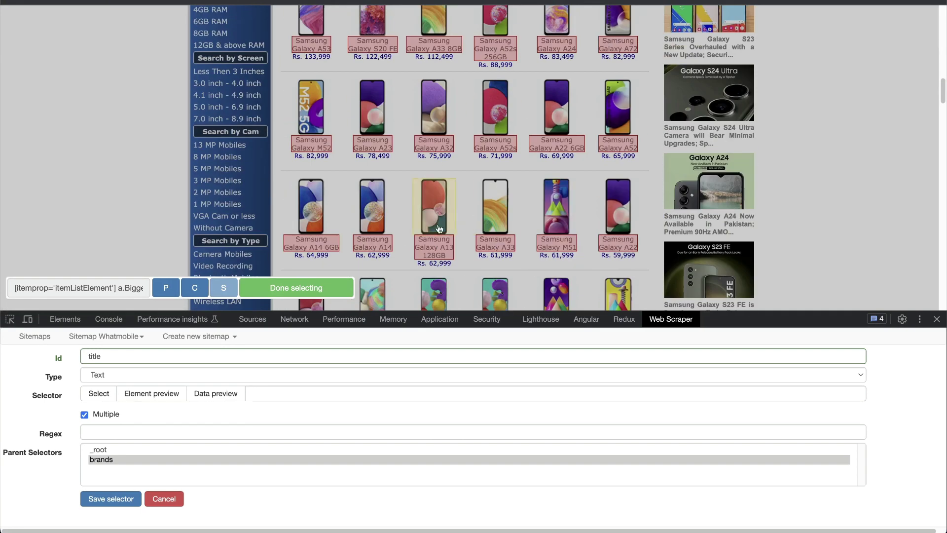
pyautogui.click(314, 289)
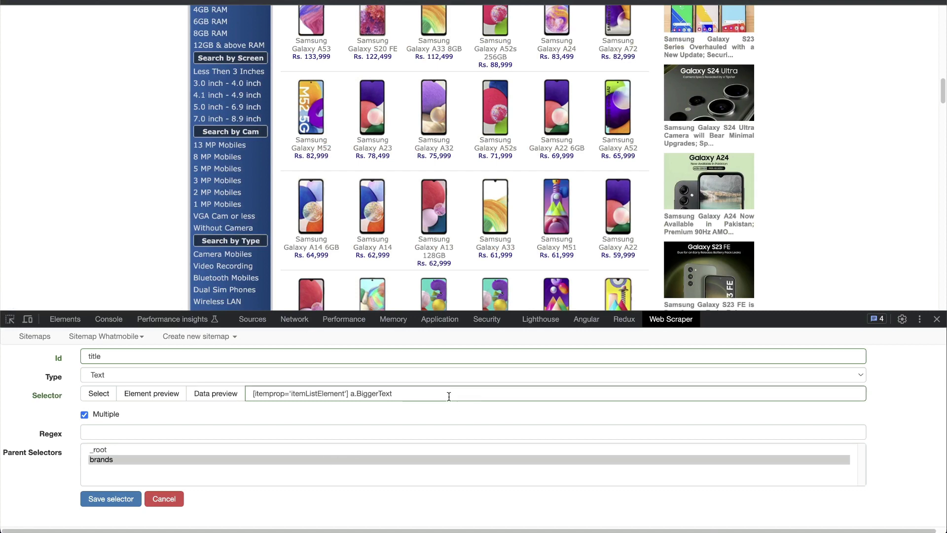
# - Review the generated selector [itemprop='itemListElement'] a.BiggerText and save the title selector with brands as its parent
pyautogui.moveTo(416, 391); pyautogui.dragTo(252, 391)
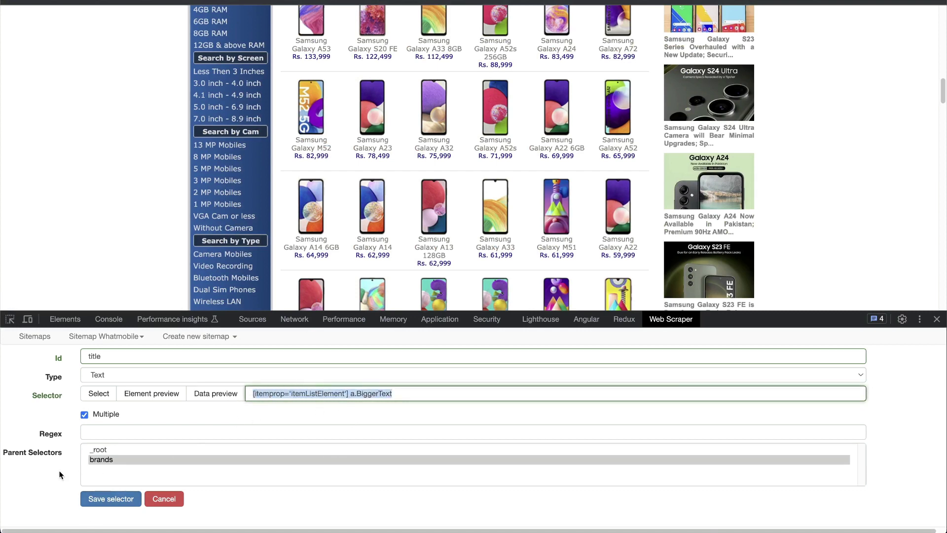
pyautogui.click(43, 464)
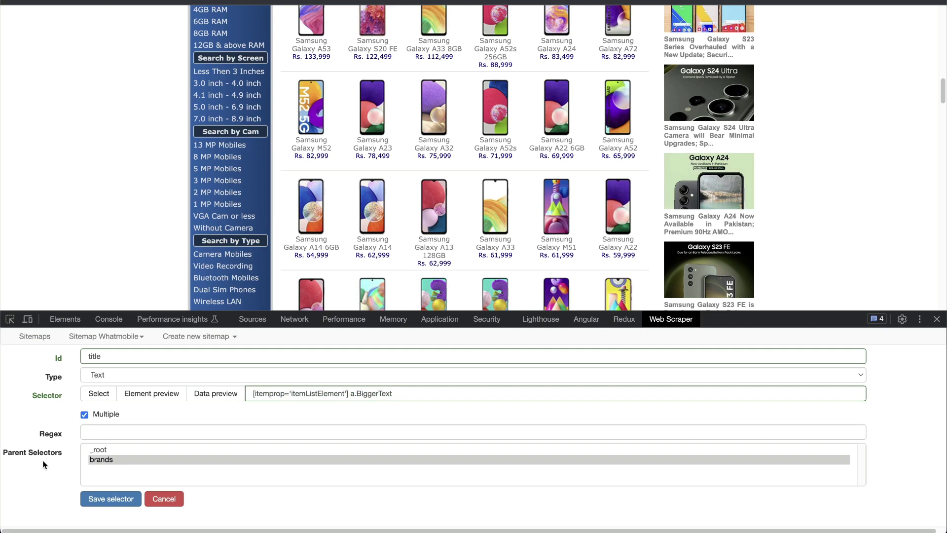
pyautogui.click(103, 462)
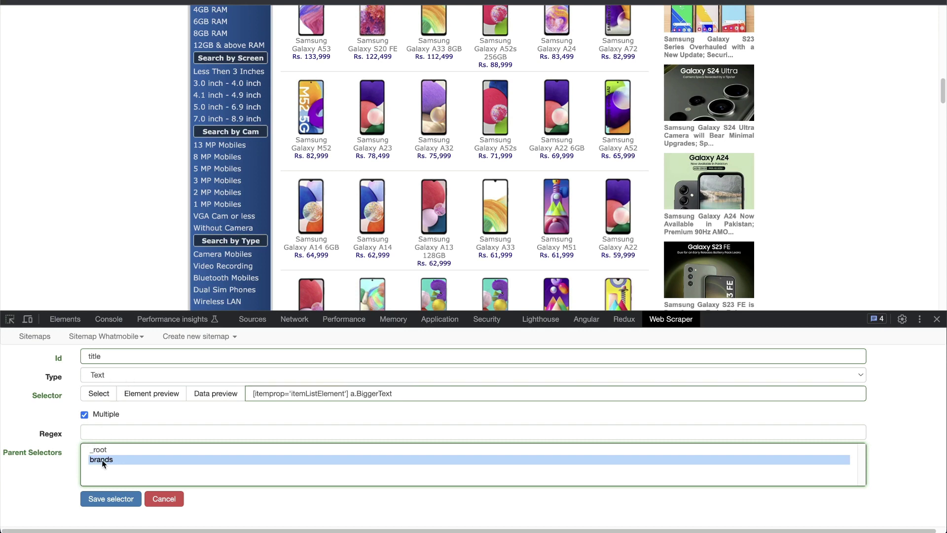
pyautogui.click(110, 499)
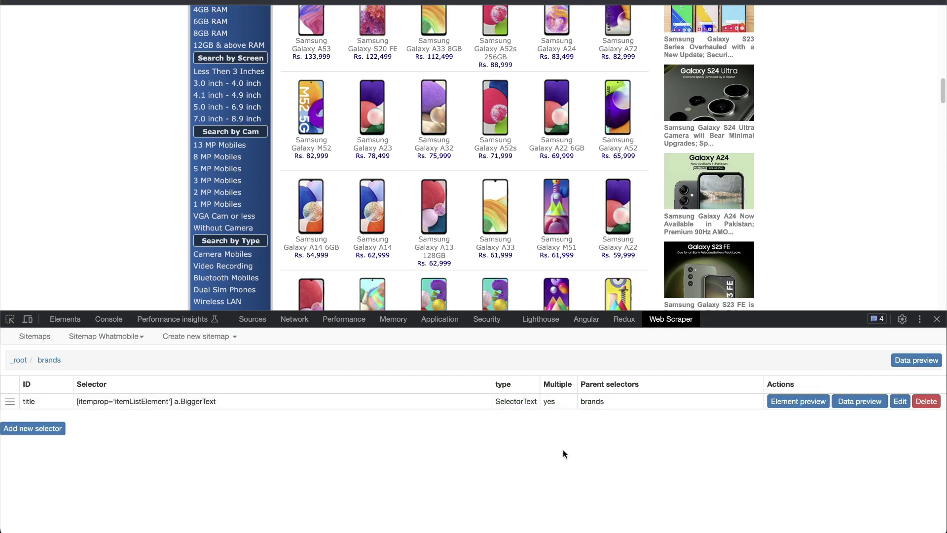
# - View the selector graph of the Whatmobile sitemap, expanding the _root and brands nodes
pyautogui.click(104, 336)
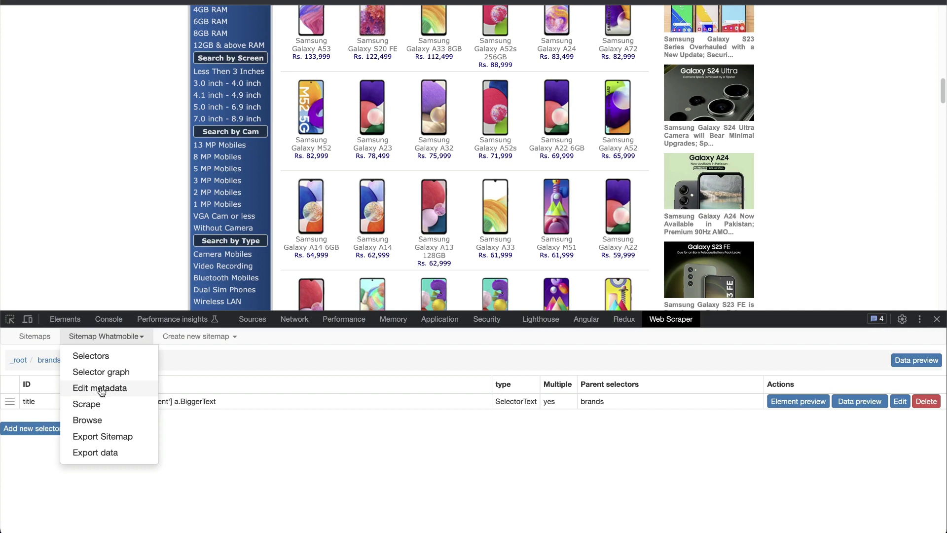
pyautogui.click(99, 372)
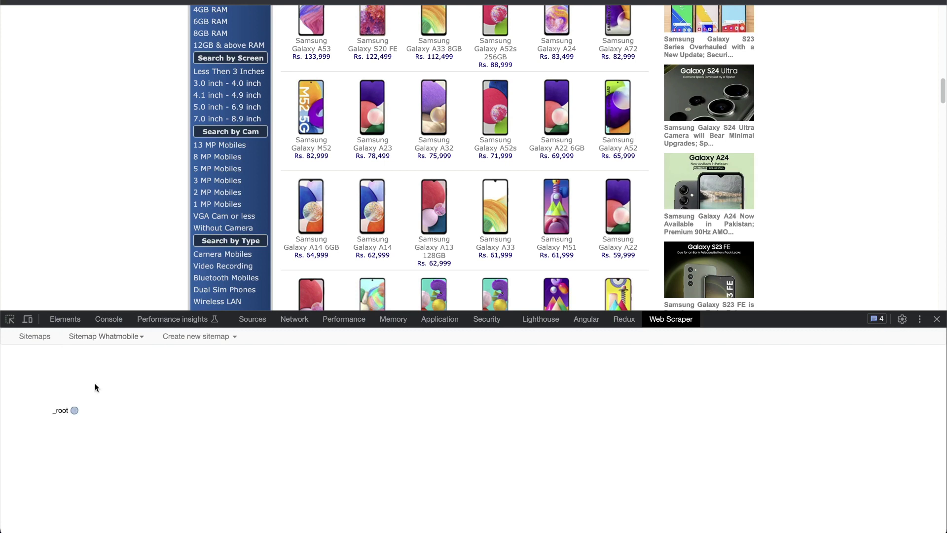
pyautogui.click(75, 410)
pyautogui.click(136, 411)
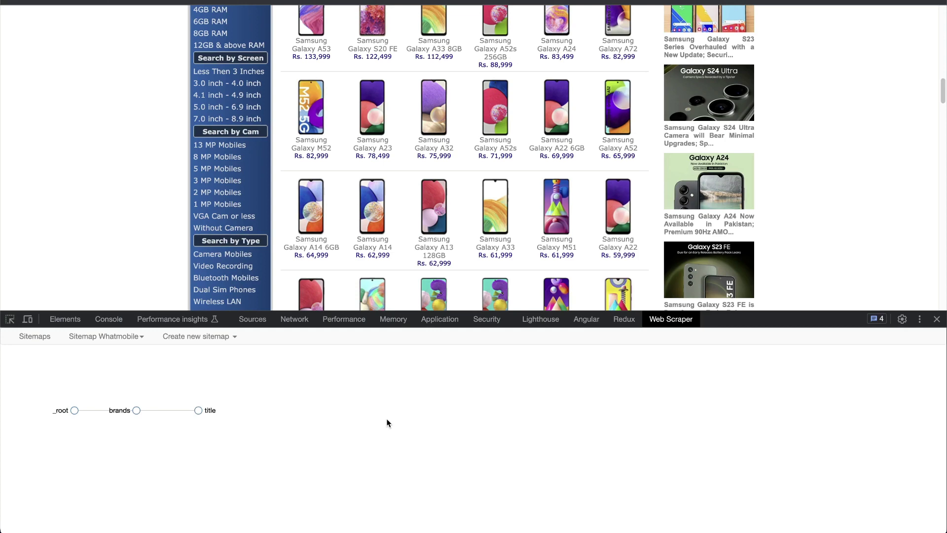
pyautogui.scroll(3, 448, 224)
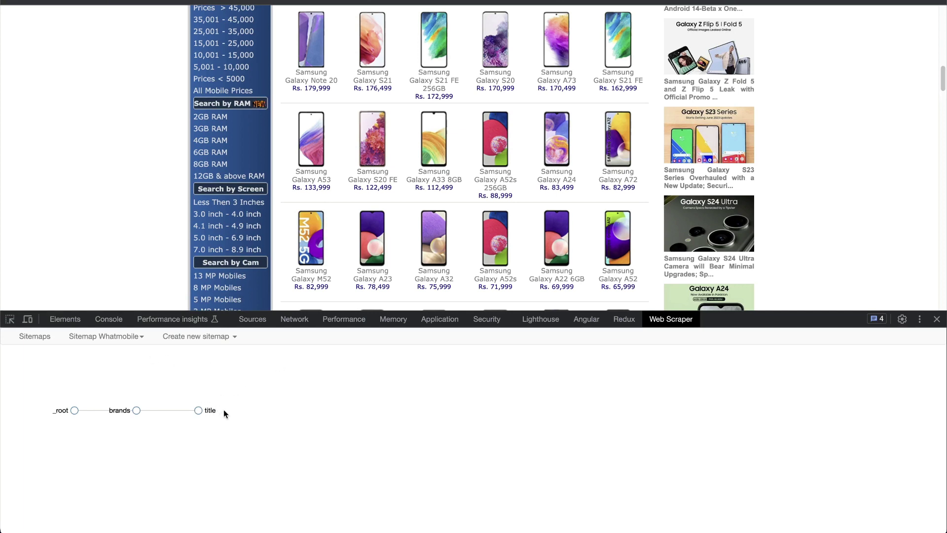
# - Scrape the Whatmobile sitemap for brands and phone titles, keeping the request interval and page load delay at 2000 ms
pyautogui.click(140, 338)
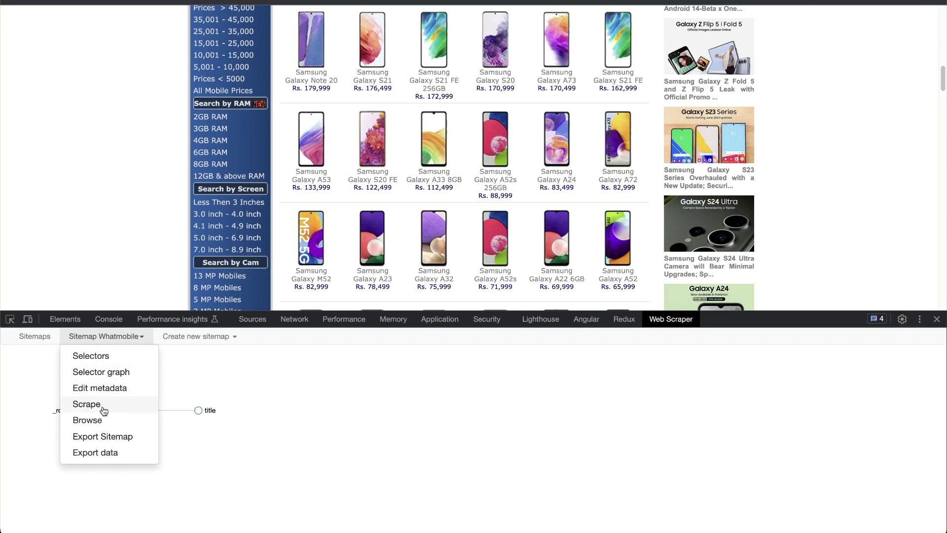
pyautogui.click(87, 405)
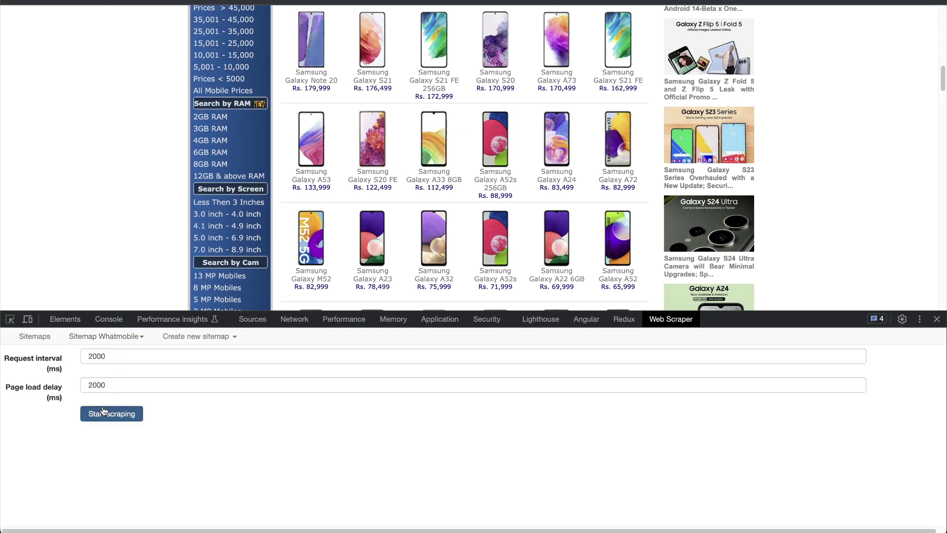
pyautogui.click(121, 419)
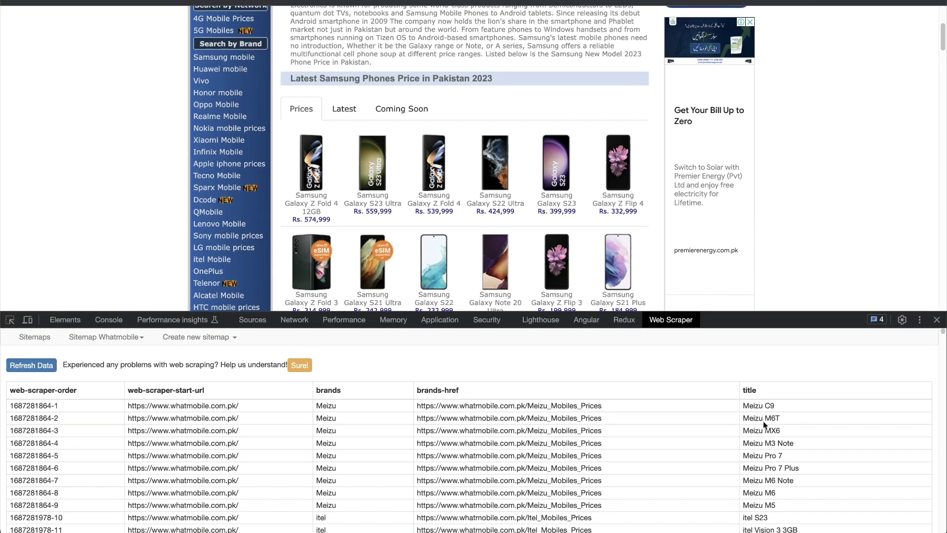
# - Examine the scraped Whatmobile data table, checking the brands, brands-href and title columns across several brands
pyautogui.scroll(3, 763, 218)
pyautogui.scroll(-1, 764, 232)
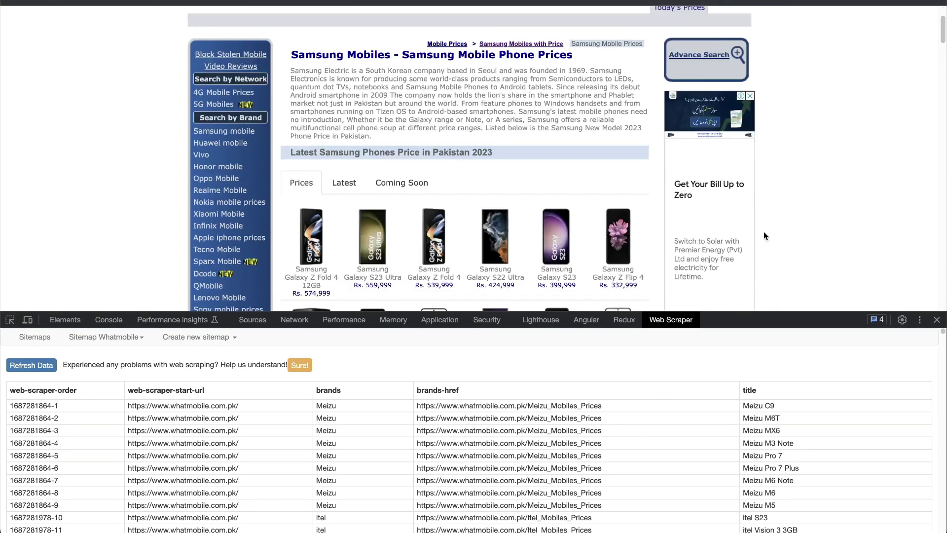
pyautogui.scroll(-3, 763, 232)
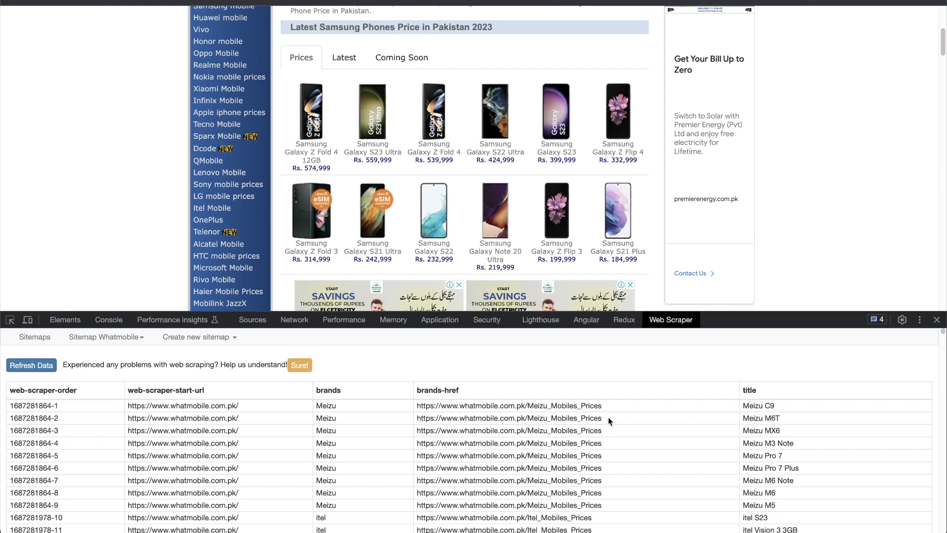
pyautogui.scroll(-3, 608, 416)
pyautogui.scroll(3, 735, 396)
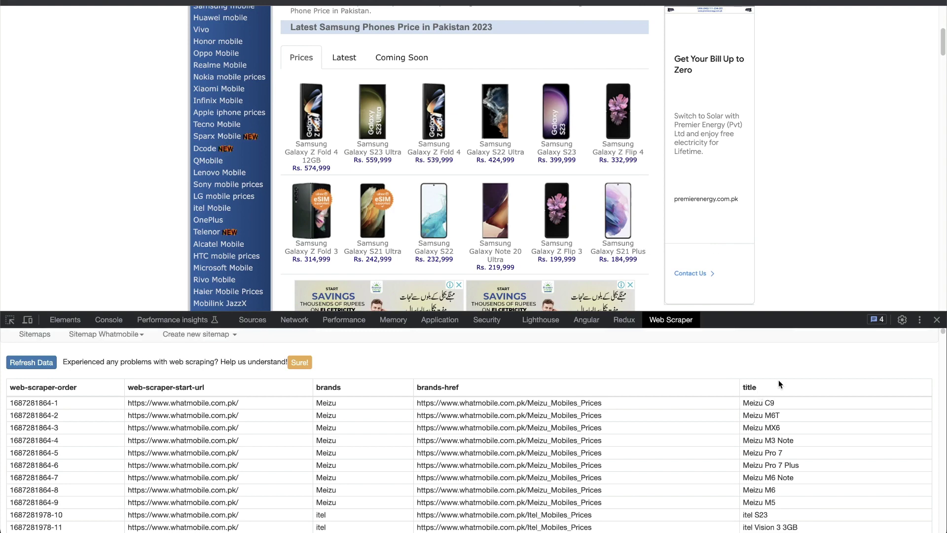
pyautogui.scroll(-1, 335, 433)
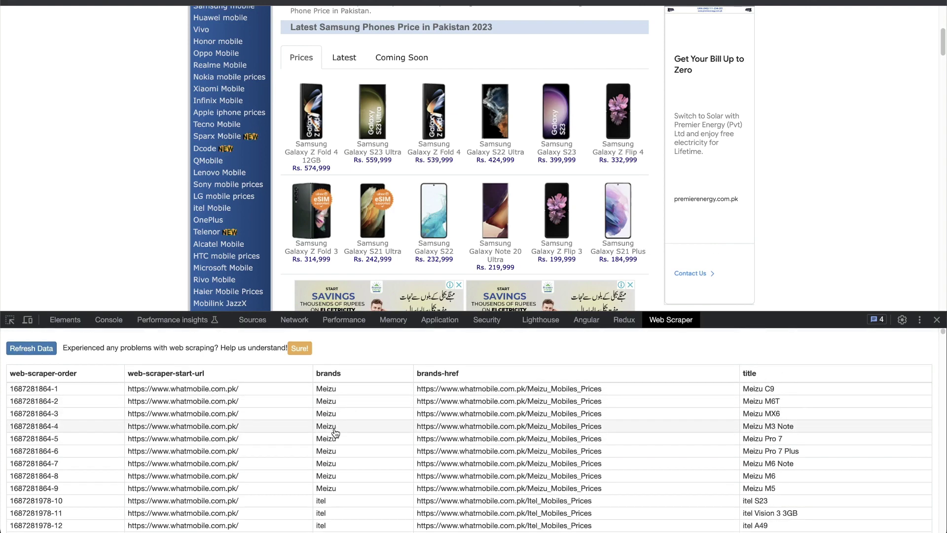
pyautogui.scroll(-15, 335, 433)
pyautogui.scroll(-3, 341, 437)
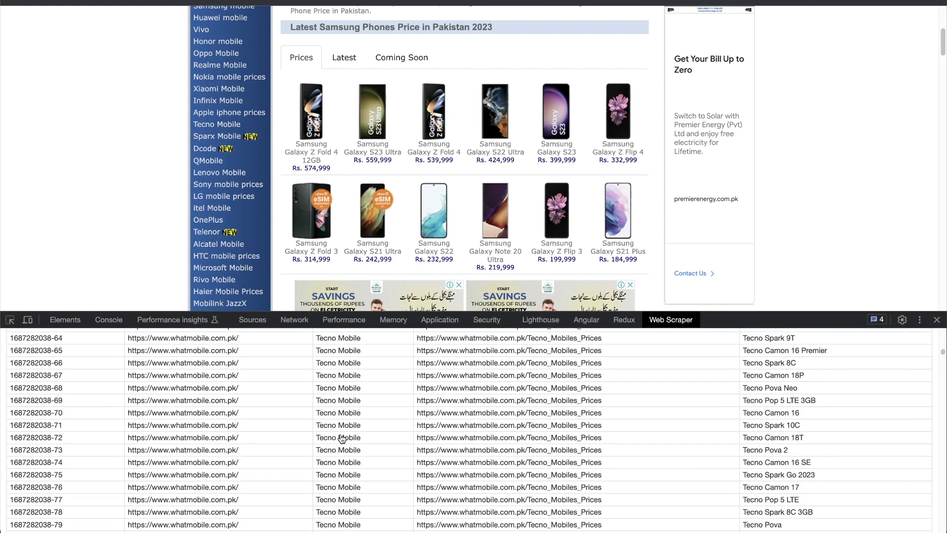
pyautogui.scroll(-6, 341, 438)
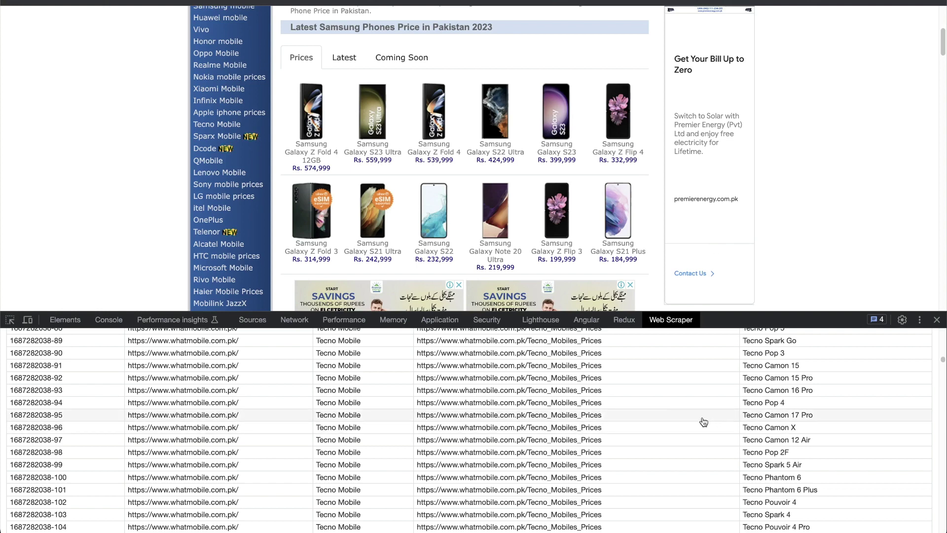
pyautogui.scroll(20, 492, 430)
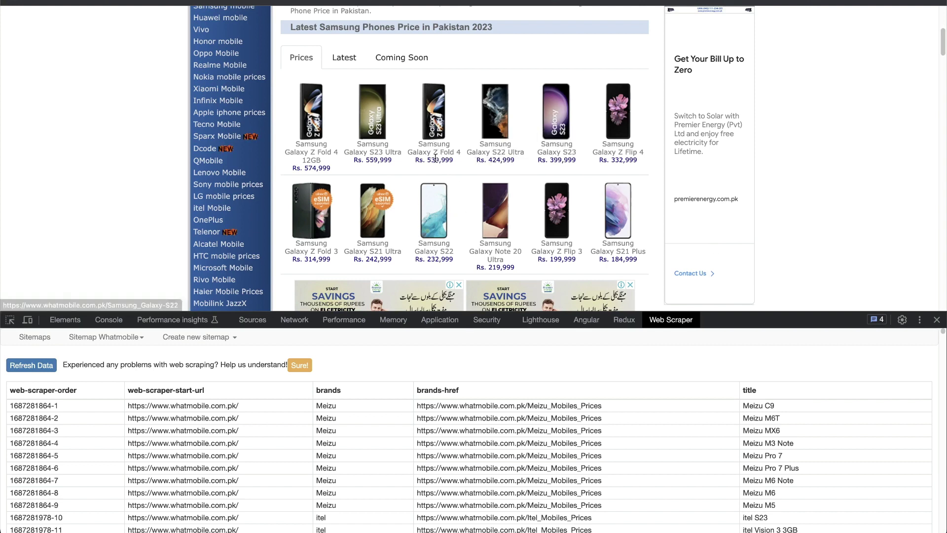
# - Examine the prices listed beneath the Samsung phones, from the Galaxy Z Fold 4 down to the Galaxy Fold
pyautogui.moveTo(416, 160); pyautogui.dragTo(454, 161)
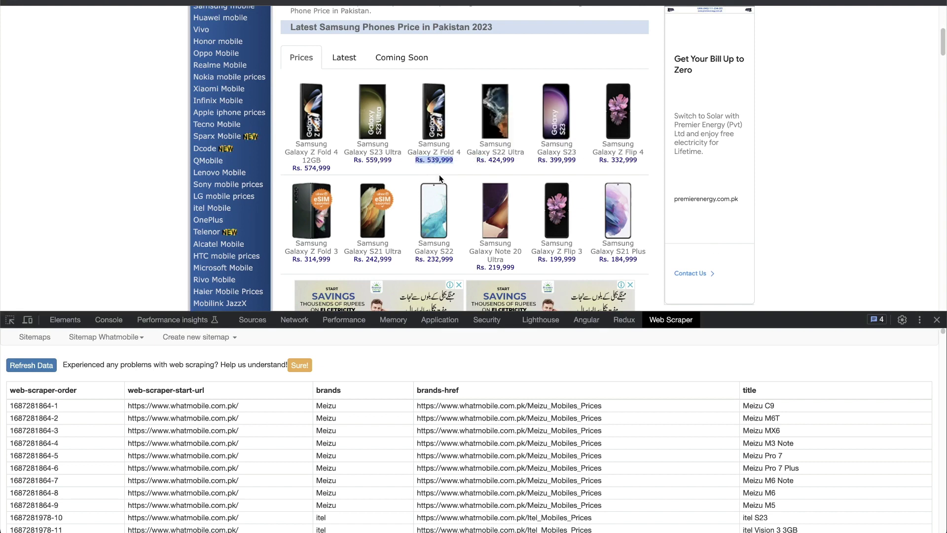
pyautogui.click(653, 185)
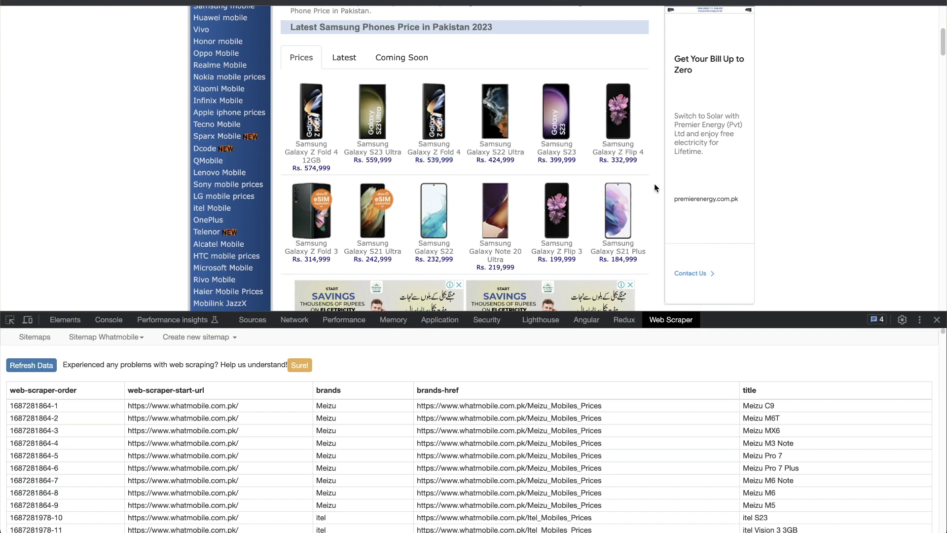
pyautogui.scroll(-10, 494, 179)
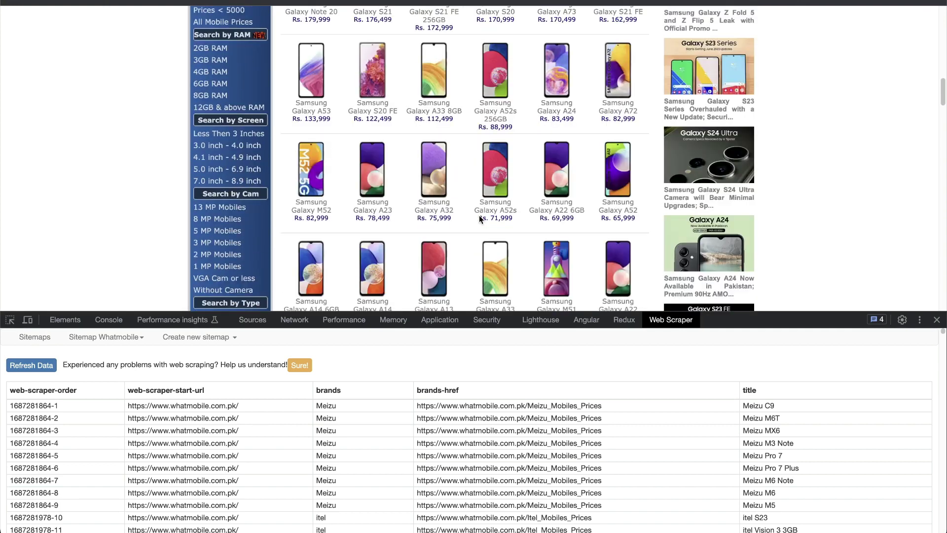
pyautogui.scroll(-10, 464, 221)
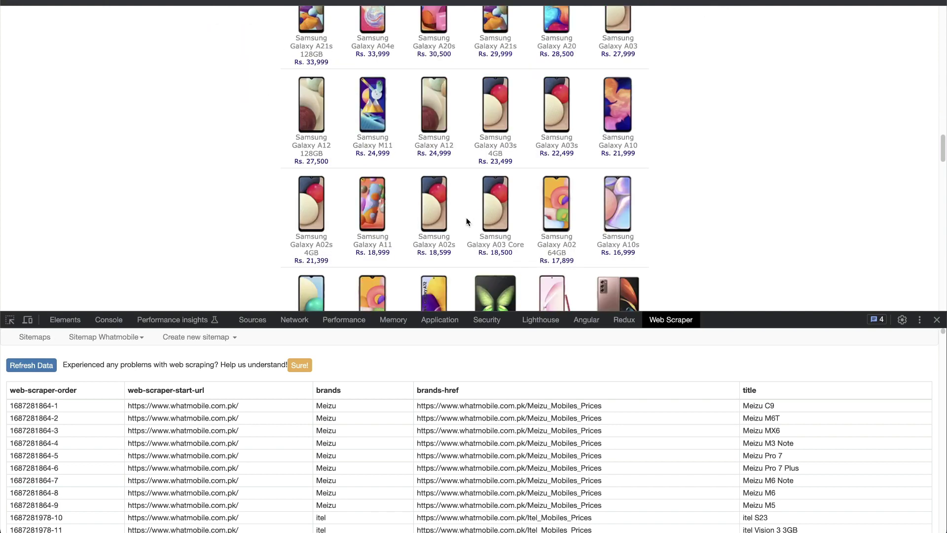
pyautogui.scroll(-2, 467, 222)
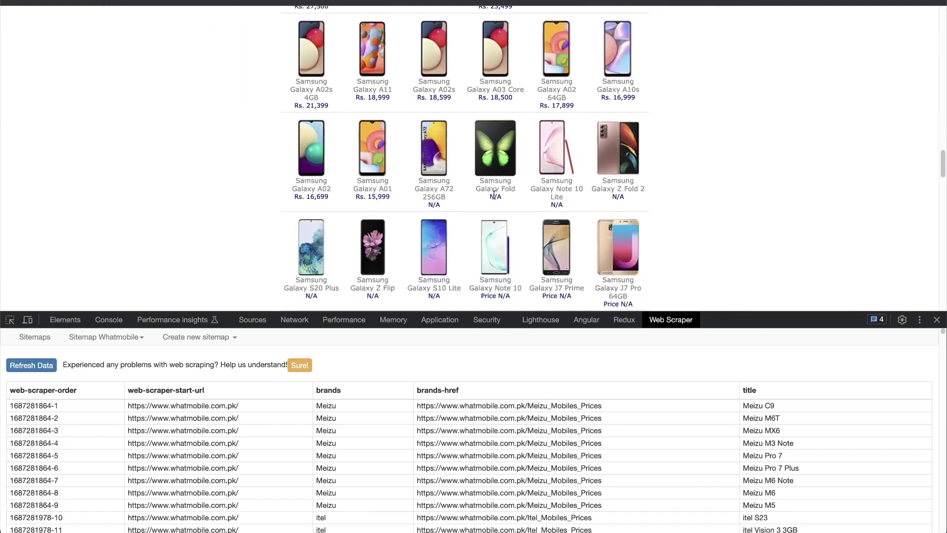
pyautogui.moveTo(490, 196); pyautogui.dragTo(500, 196)
pyautogui.moveTo(504, 197); pyautogui.dragTo(491, 196)
# - Open the Whatmobile sitemap's selectors and go into the child selectors of brands
pyautogui.click(45, 339)
pyautogui.click(49, 394)
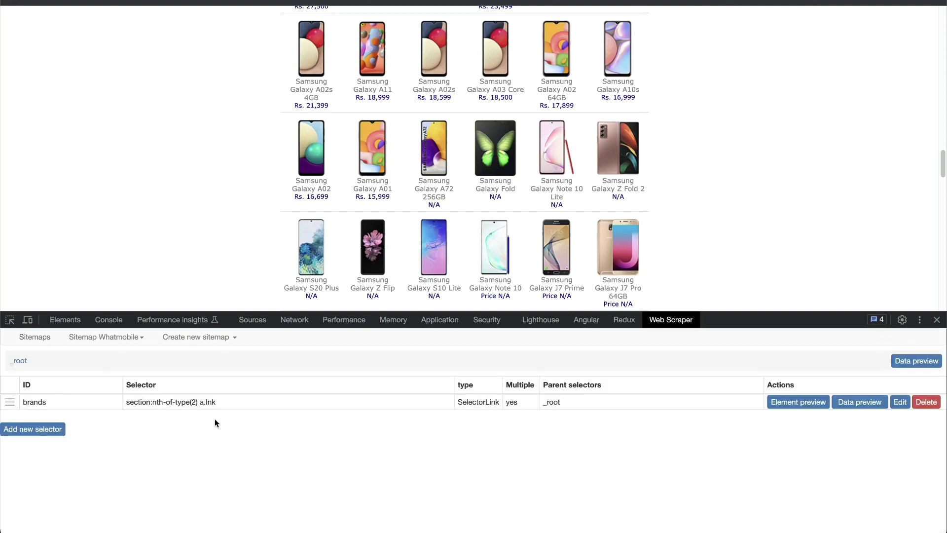
pyautogui.click(60, 403)
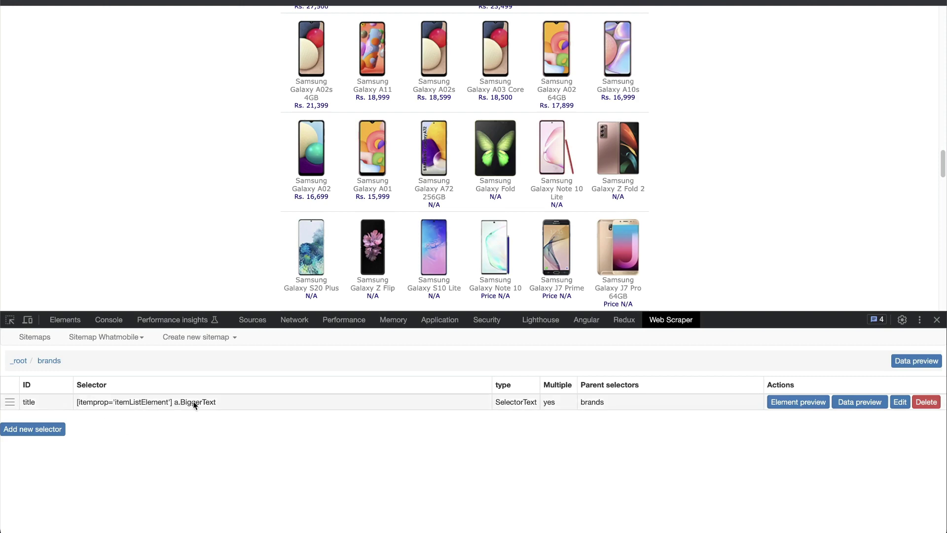
# - Add a Text selector with the id price under brands and allow multiple matches
pyautogui.scroll(10, 416, 260)
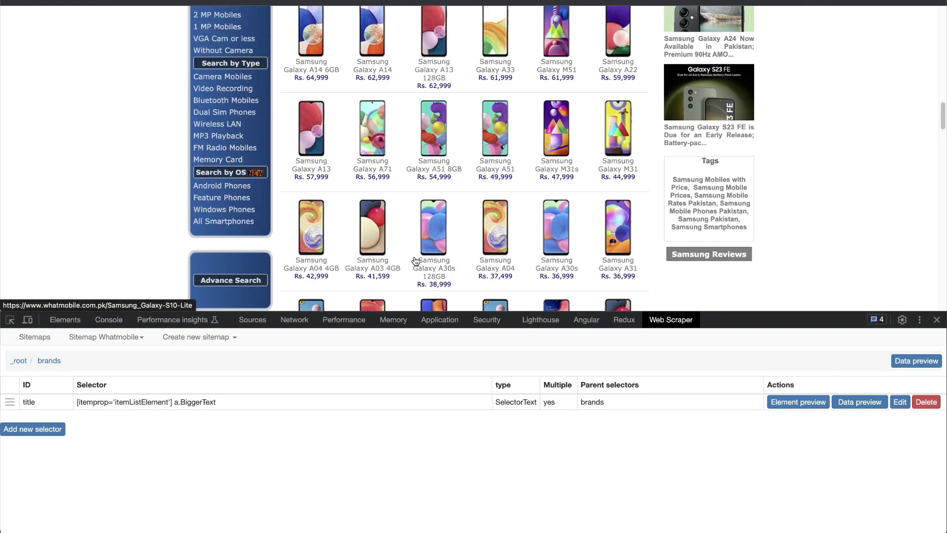
pyautogui.scroll(10, 416, 260)
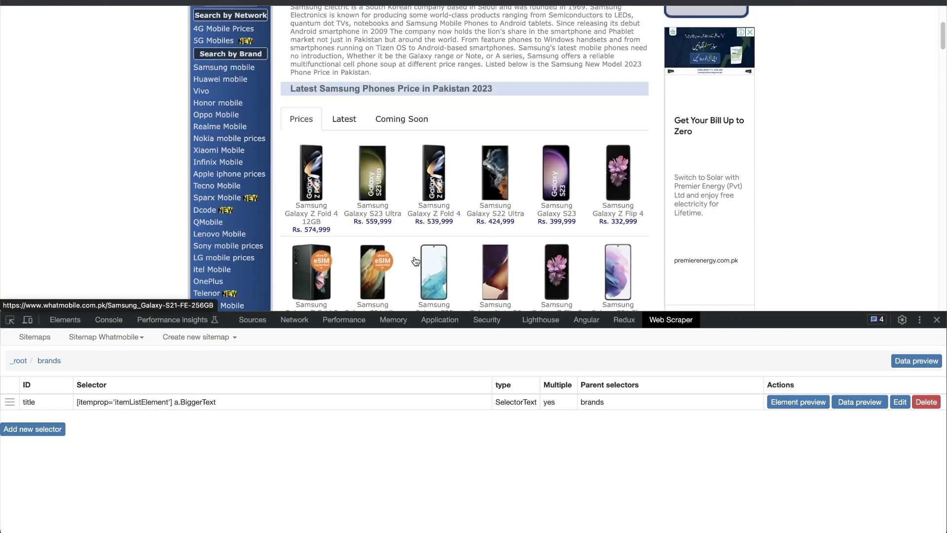
pyautogui.click(36, 430)
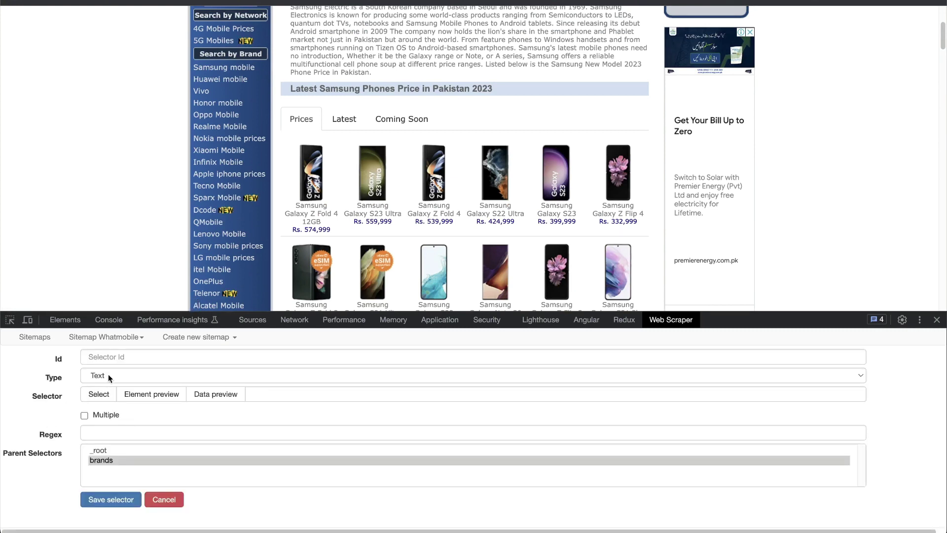
pyautogui.click(109, 356)
pyautogui.write('price')
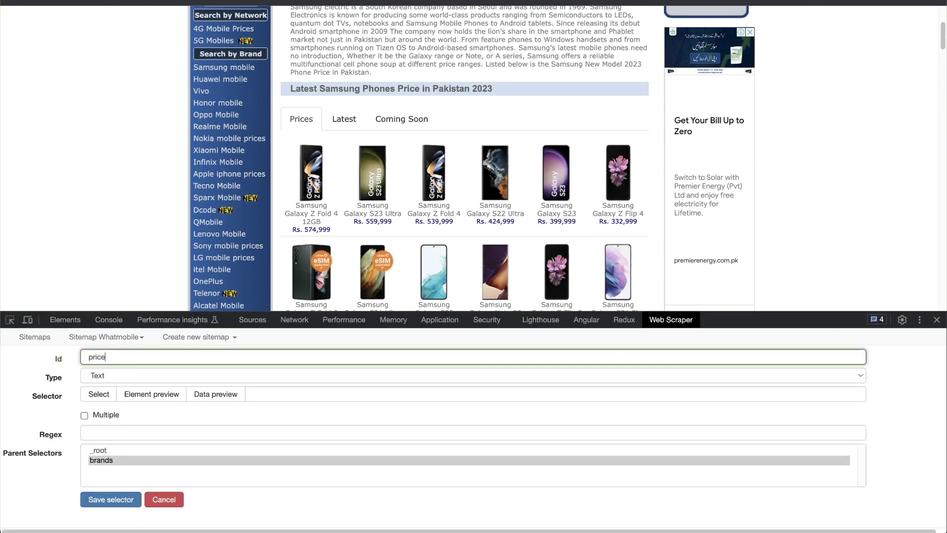
pyautogui.click(85, 416)
# - Pick the Samsung Galaxy Z Fold 4 12GB and Galaxy S23 Ultra prices as samples so the price selector covers all phone prices
pyautogui.click(99, 394)
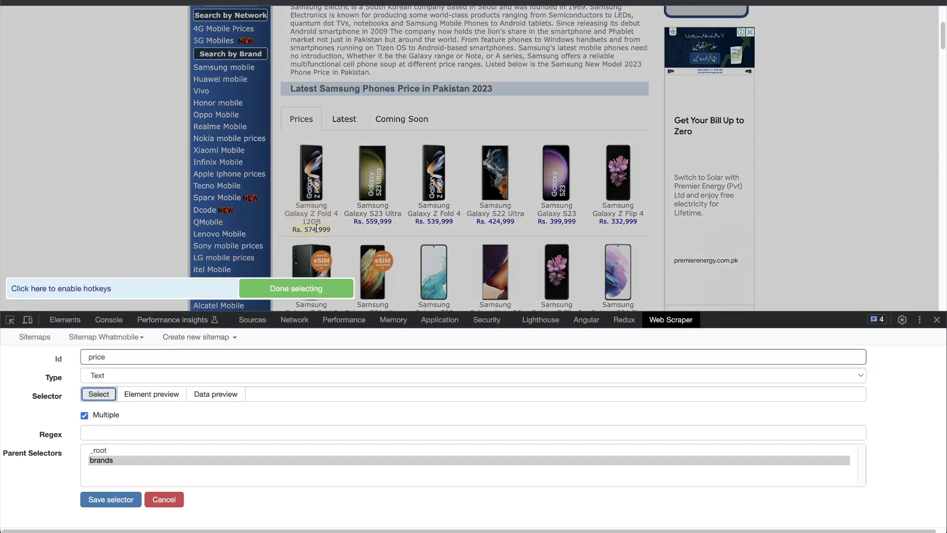
pyautogui.click(316, 229)
pyautogui.click(372, 221)
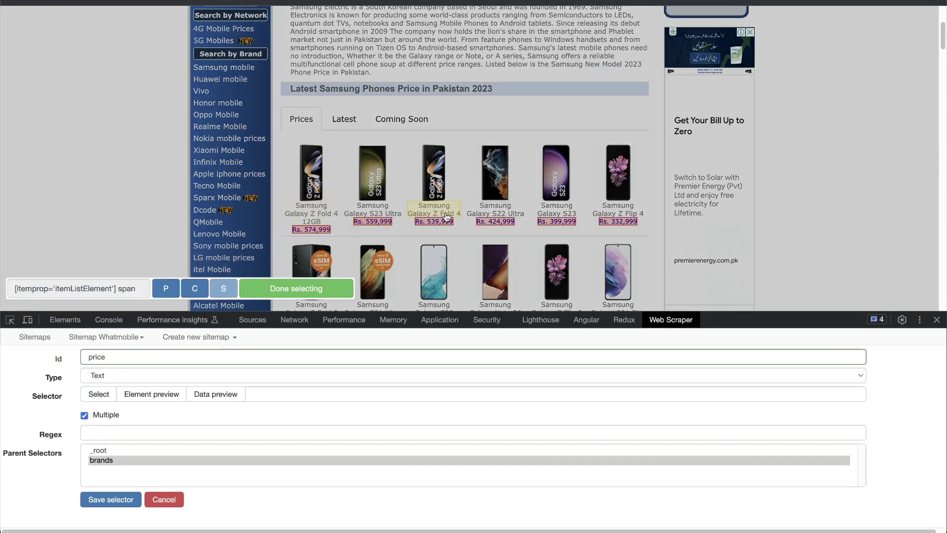
pyautogui.scroll(-10, 447, 217)
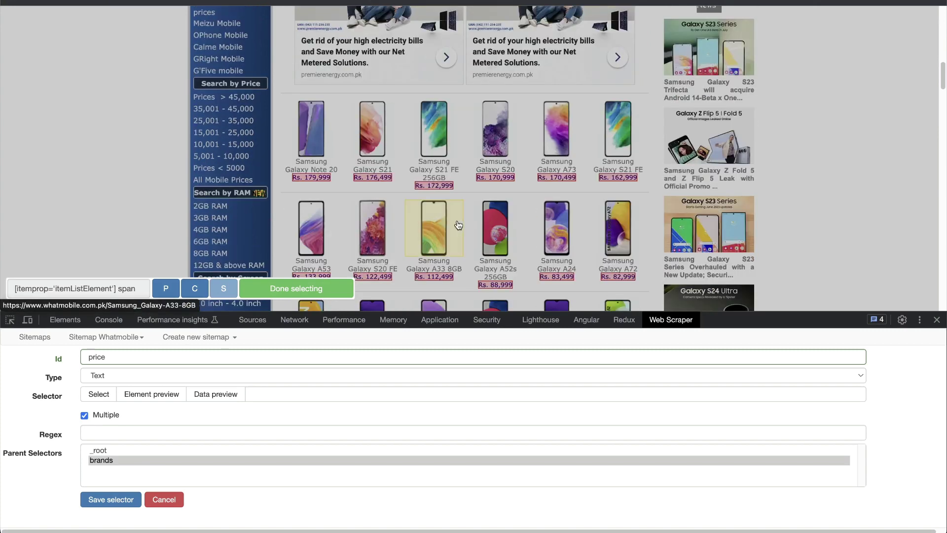
pyautogui.scroll(10, 464, 228)
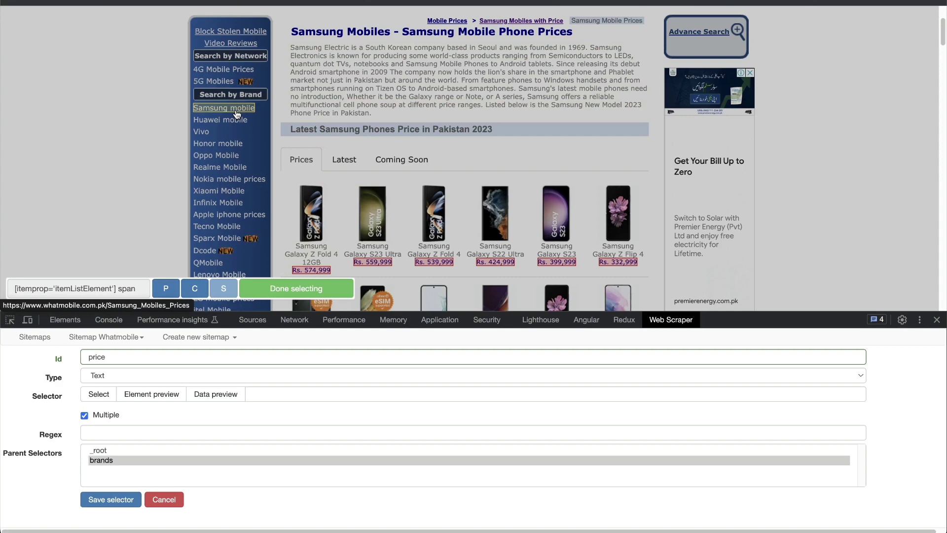
# - Finish the element selection with [itemprop='itemListElement'] span and save the price selector with brands as its parent
pyautogui.click(112, 500)
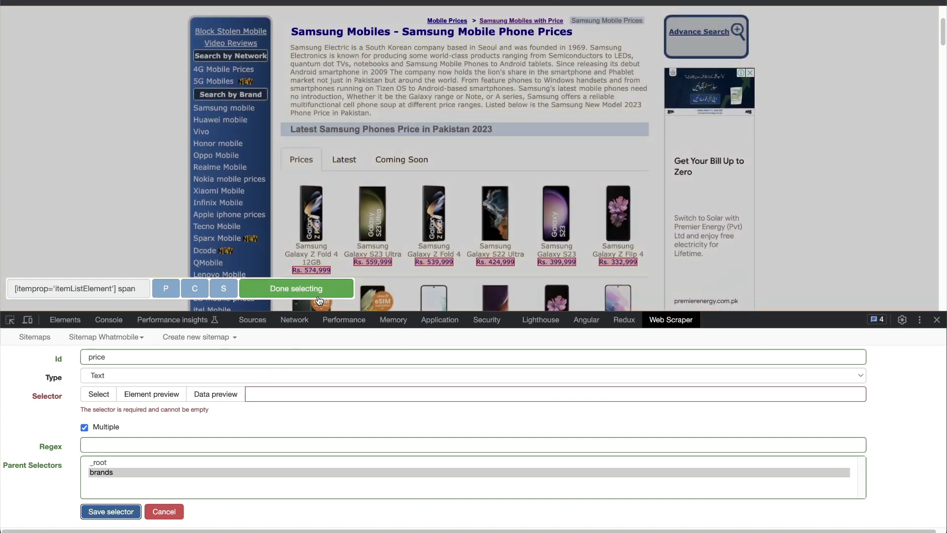
pyautogui.click(315, 293)
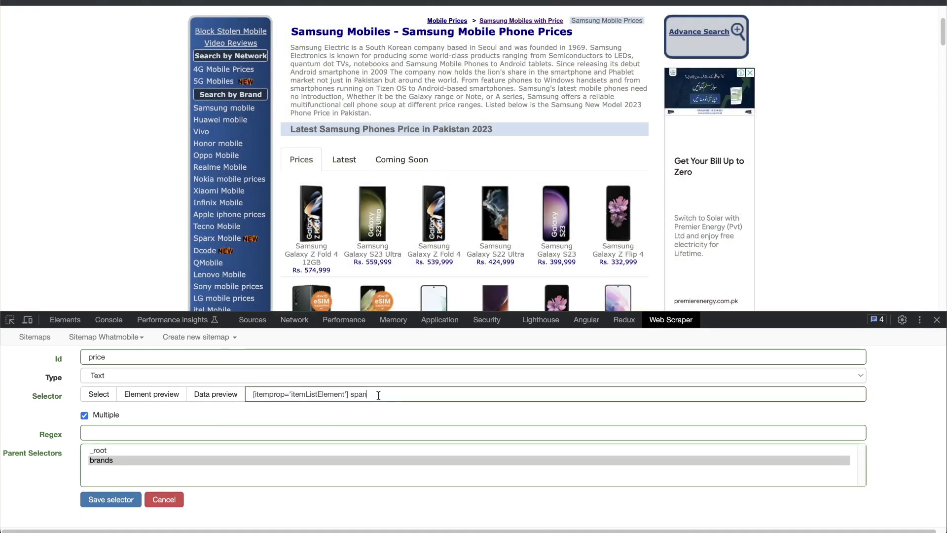
pyautogui.moveTo(379, 394); pyautogui.dragTo(182, 399)
pyautogui.click(85, 499)
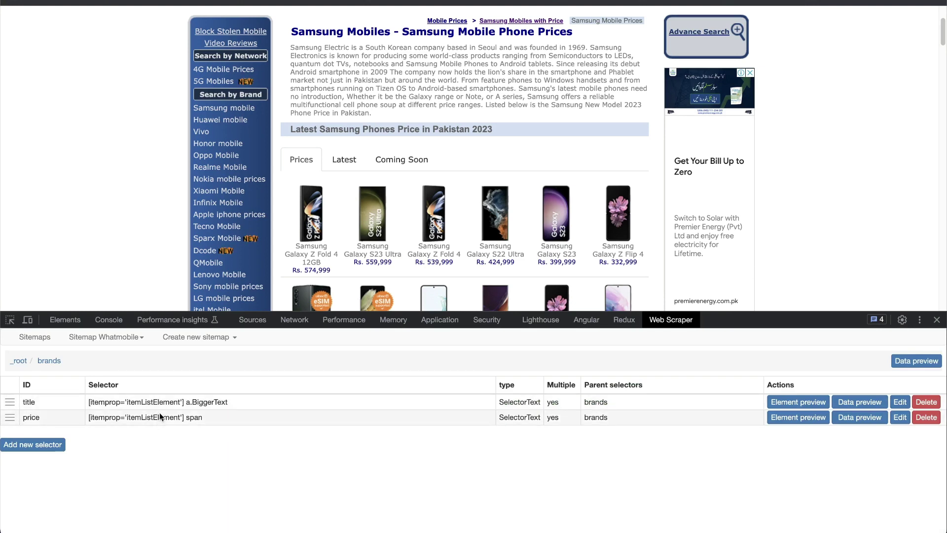
# - View the Whatmobile selector graph again, expanding _root and brands to check the title and price branches
pyautogui.click(131, 339)
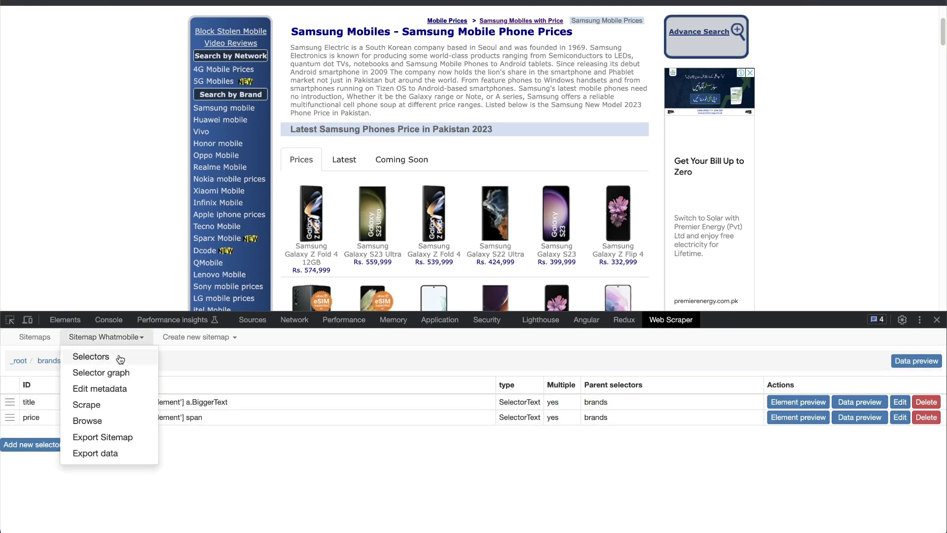
pyautogui.click(108, 371)
pyautogui.click(74, 412)
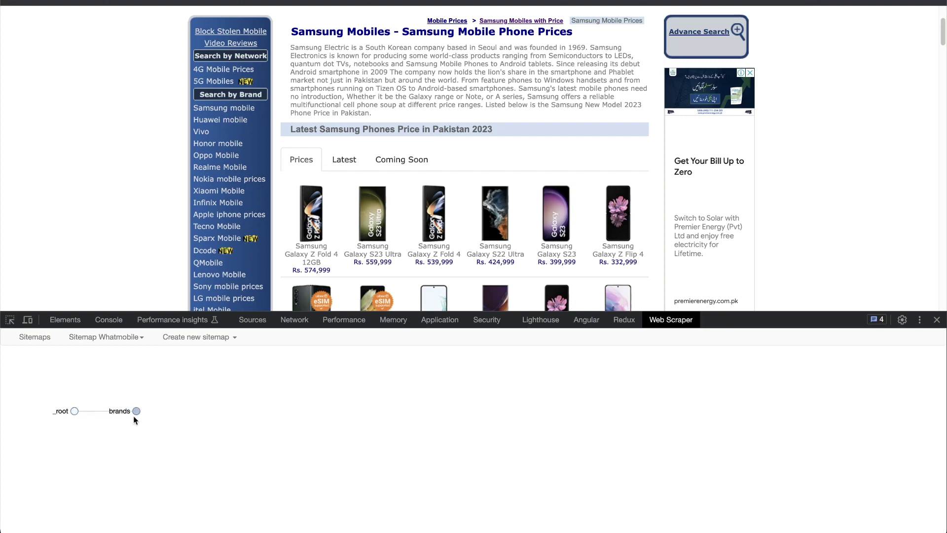
pyautogui.click(137, 412)
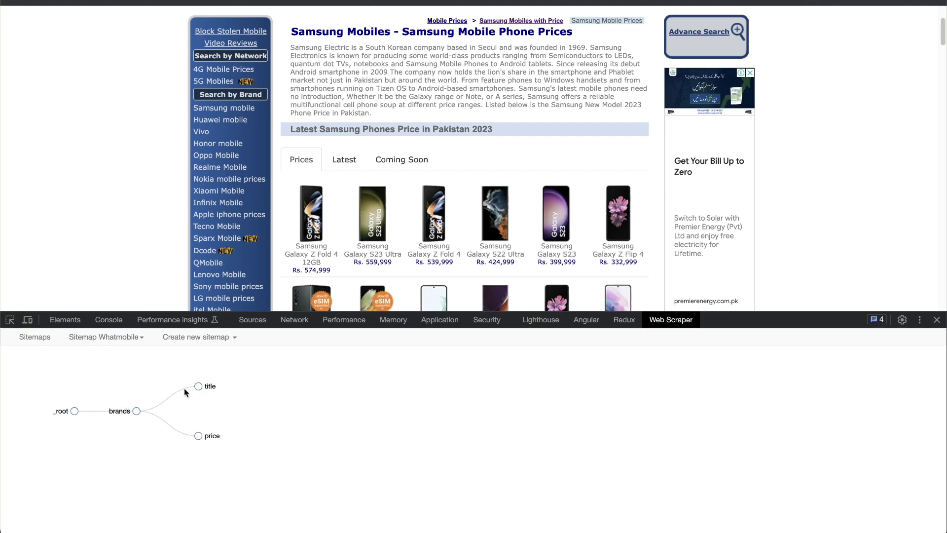